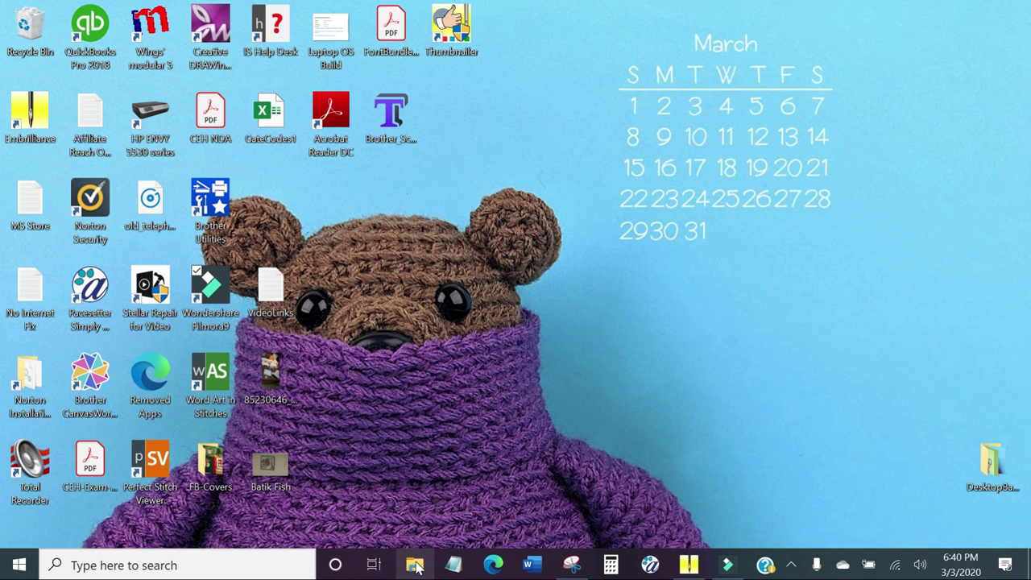
Open a maximized File Explorer window and widen the navigation pane until the full drive names fit
left_click(415, 566)
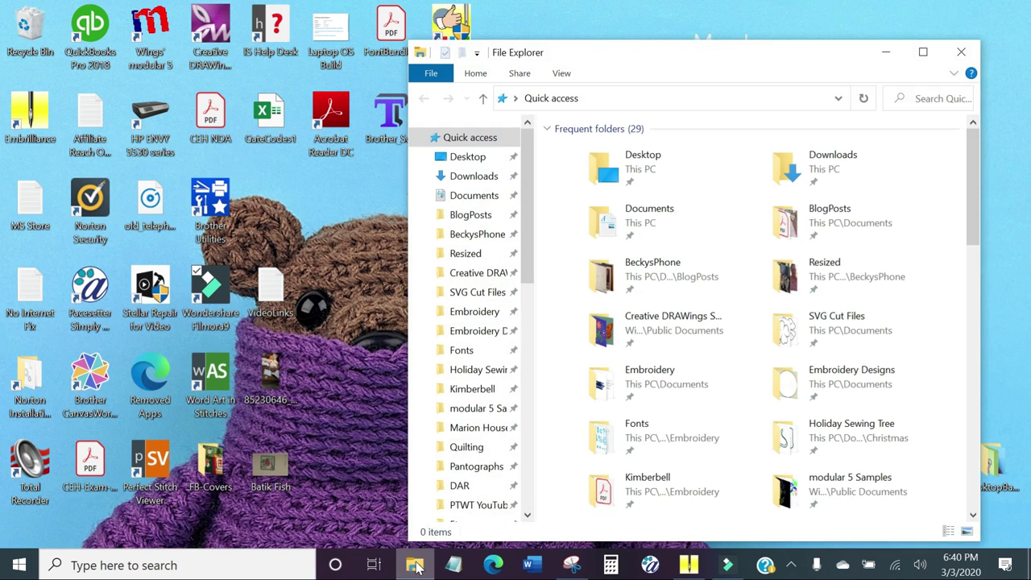
left_click(924, 52)
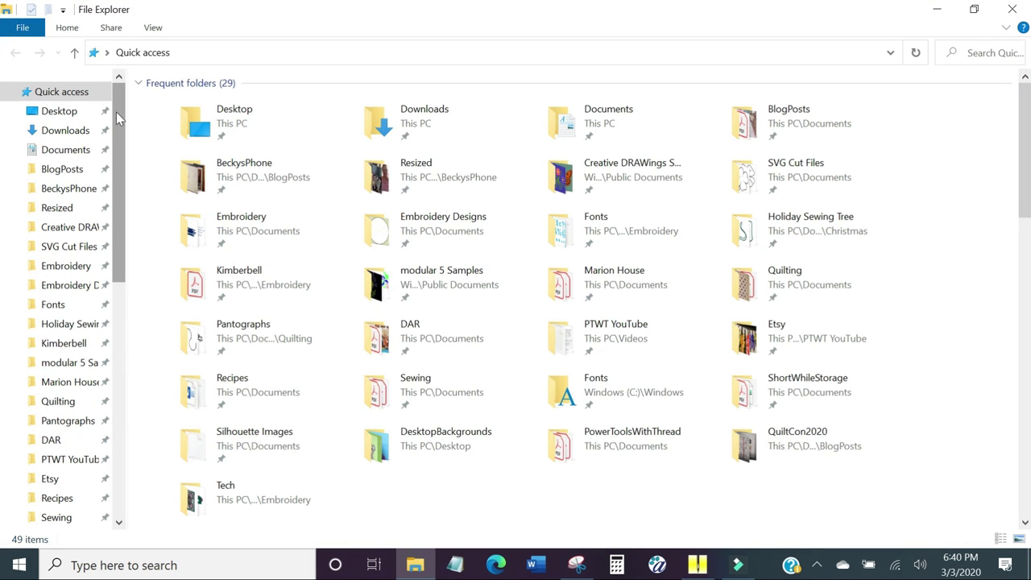
left_click_drag(116, 112, 100, 338)
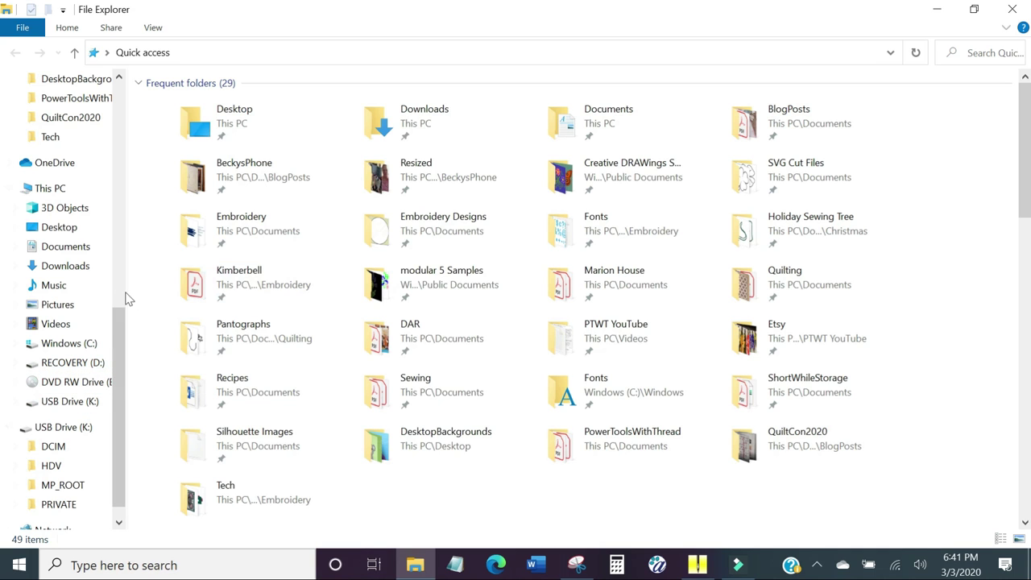
left_click_drag(128, 288, 274, 274)
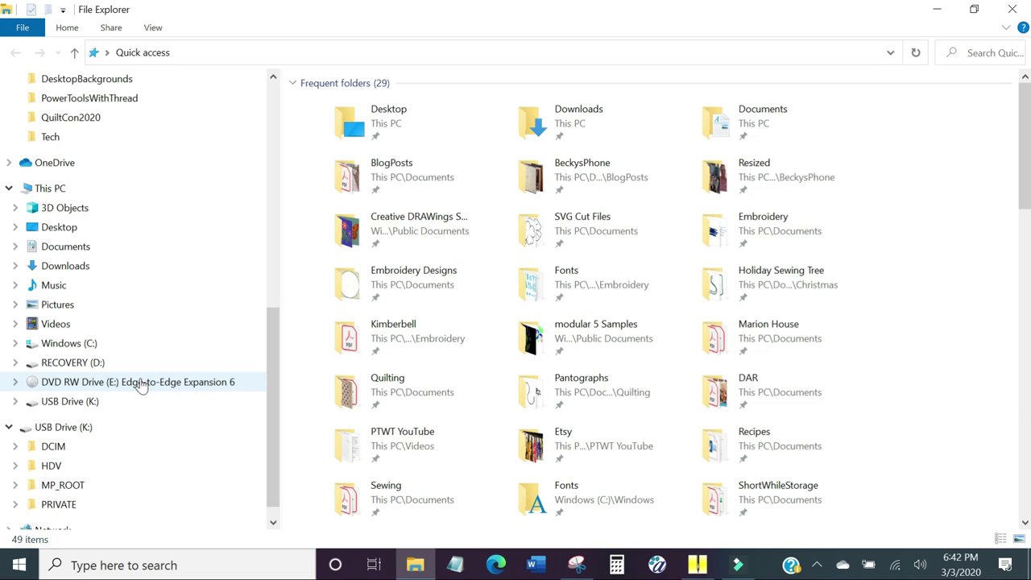
Open the Brother Babylock Bernina - PES files folder inside 5x9 - Small on the Edge-to-Edge Expansion 6 disc
left_click(141, 385)
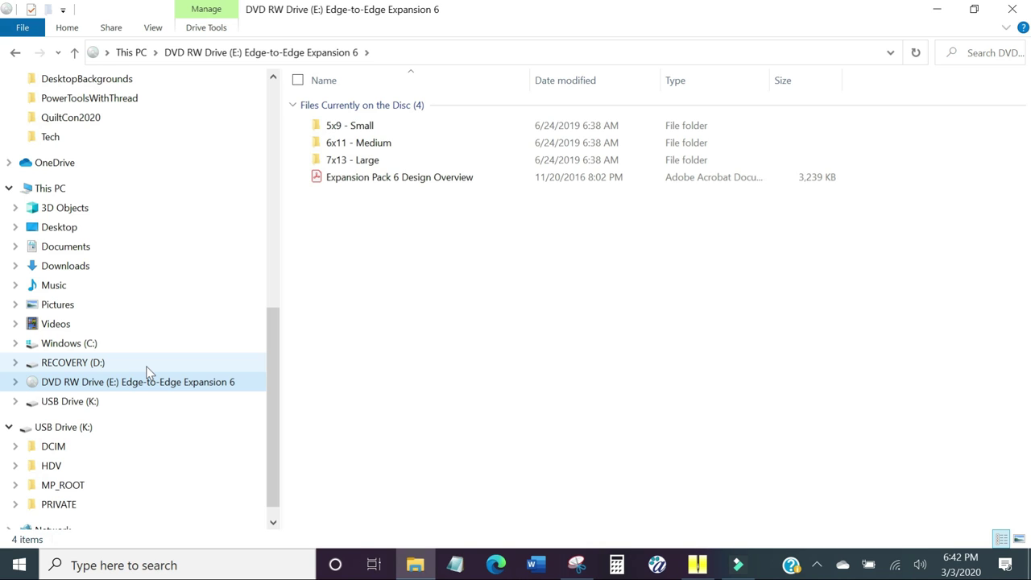
double_click(392, 129)
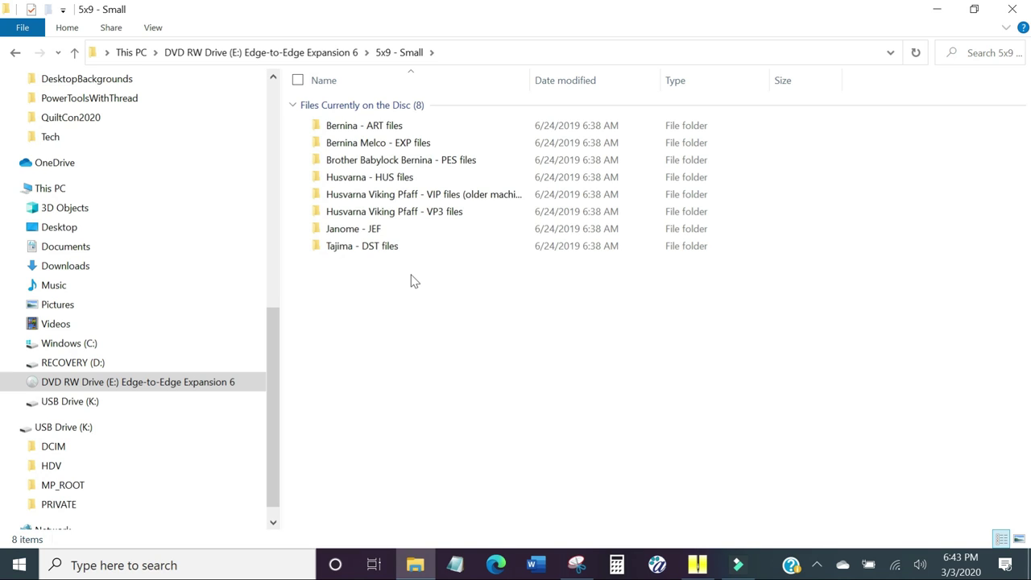
double_click(445, 161)
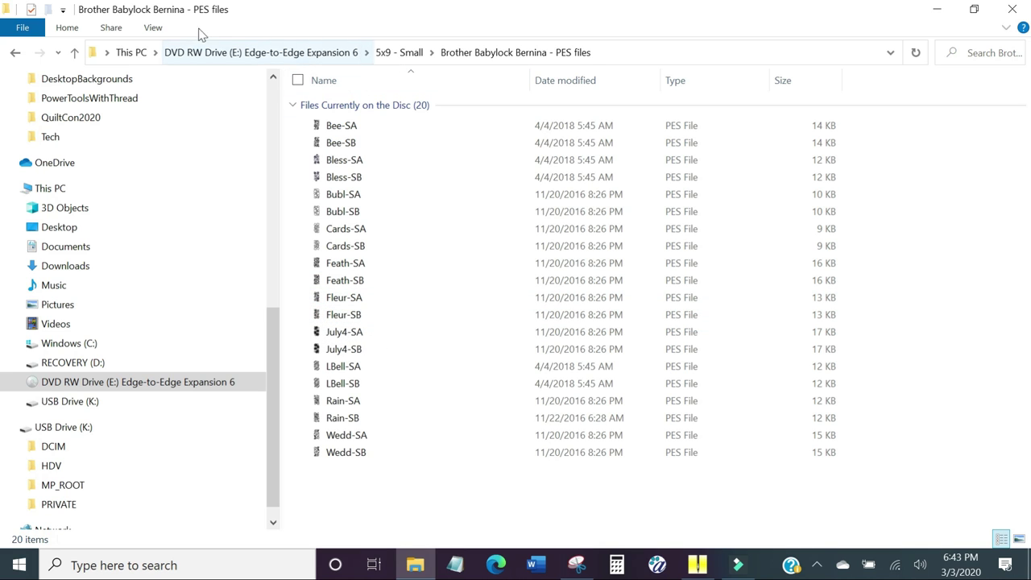
Display the PES design files as extra large icons
left_click(152, 29)
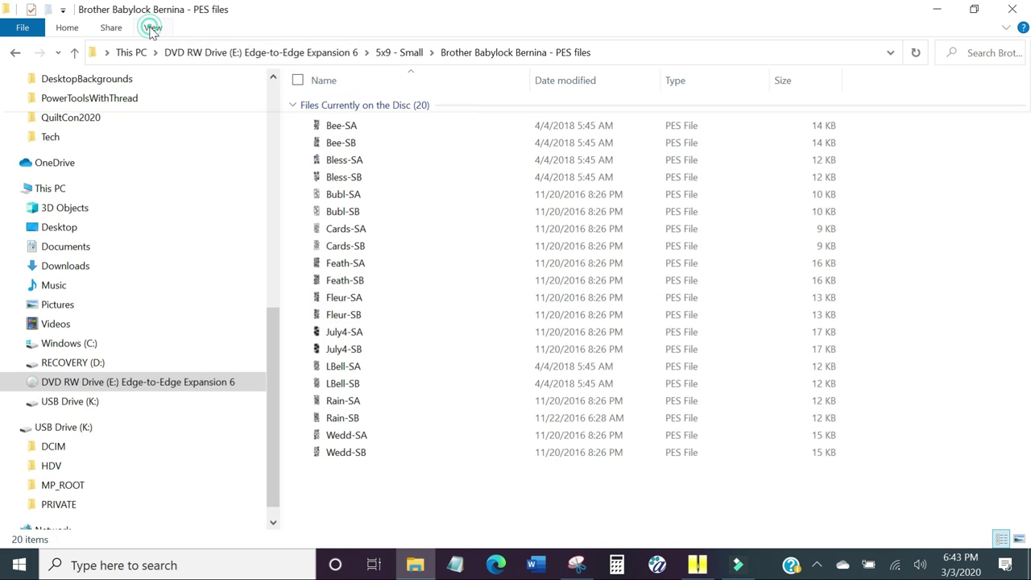
left_click(172, 52)
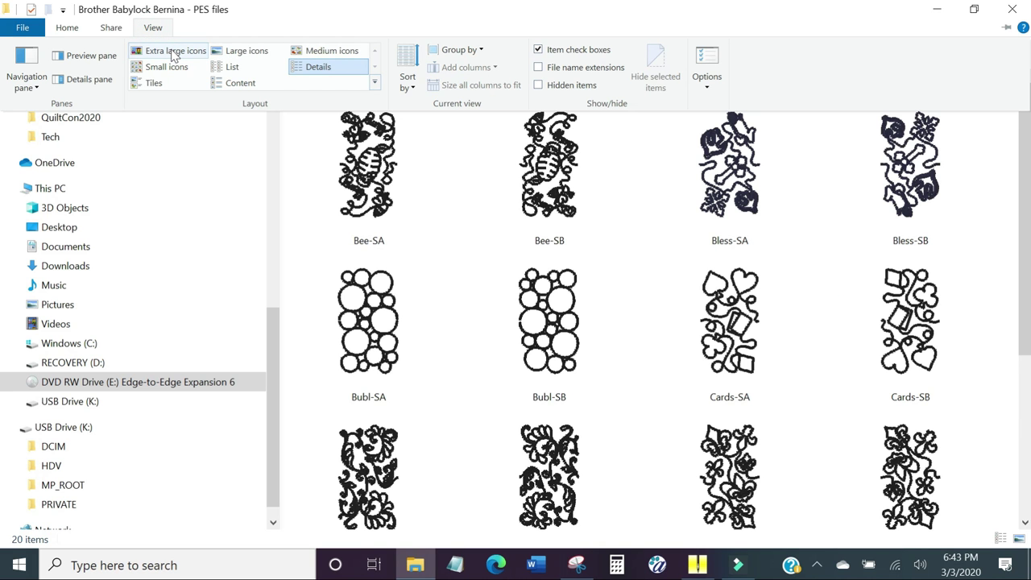
left_click(173, 52)
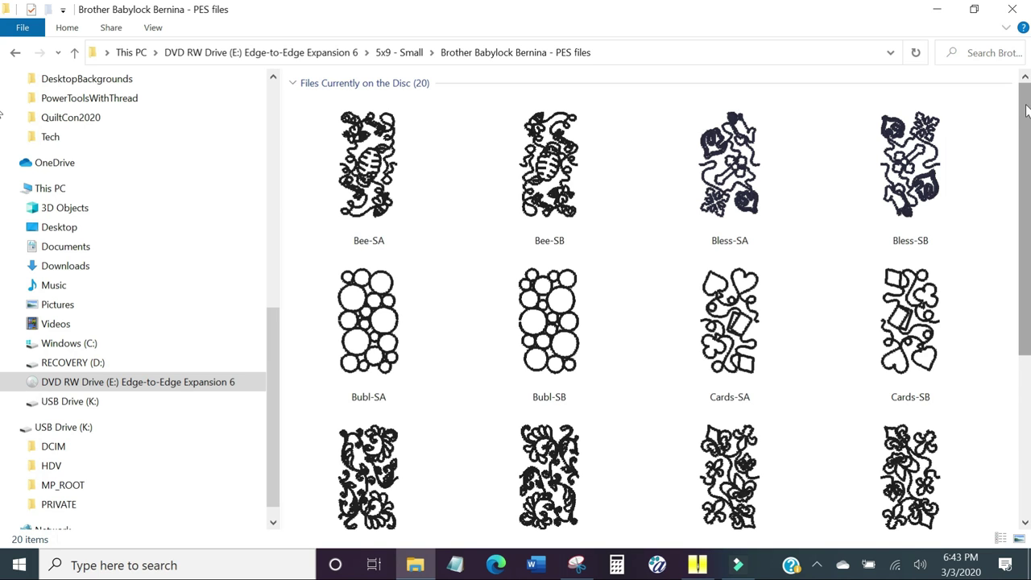
Look through the design thumbnails and select the Feath-SA and Feath-SB files together
left_click_drag(1027, 111, 1027, 240)
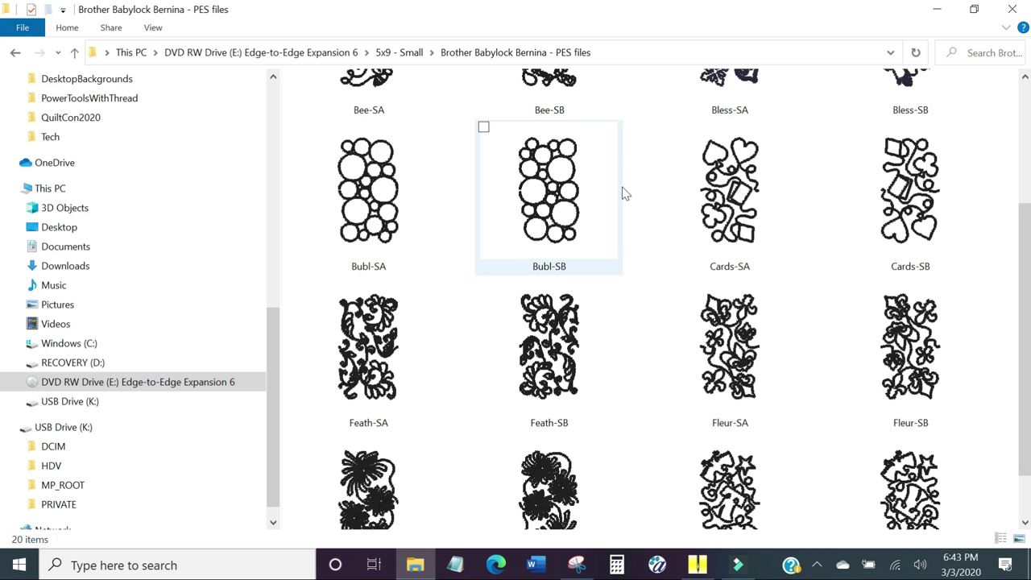
scroll(622, 190, "up", 2)
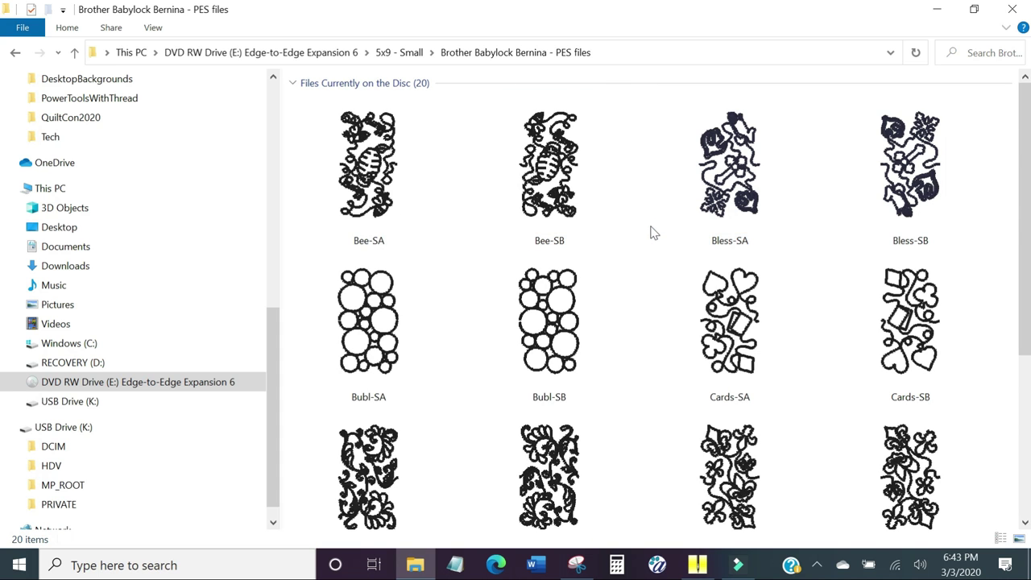
scroll(654, 232, "down", 4)
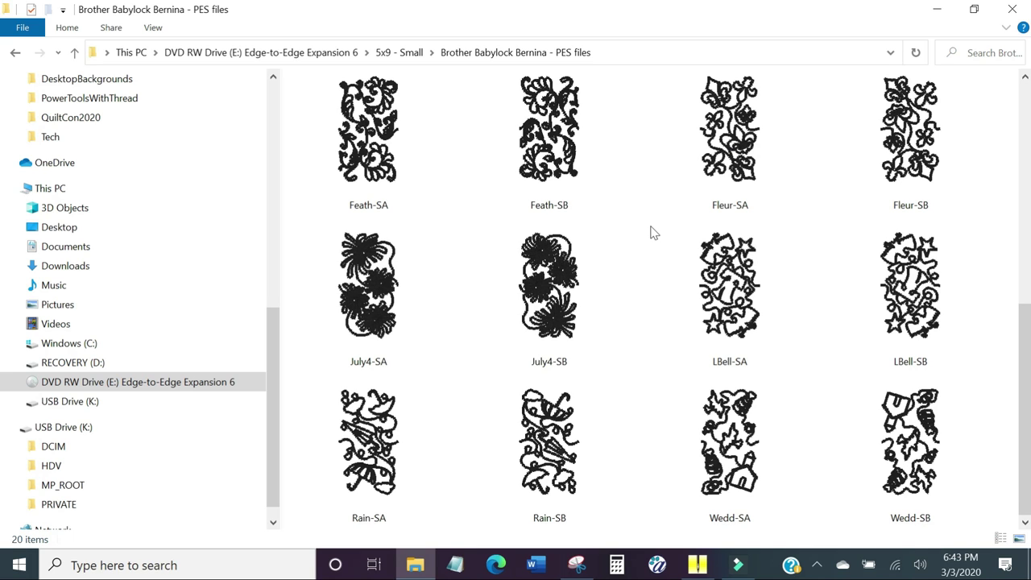
scroll(636, 228, "up", 2)
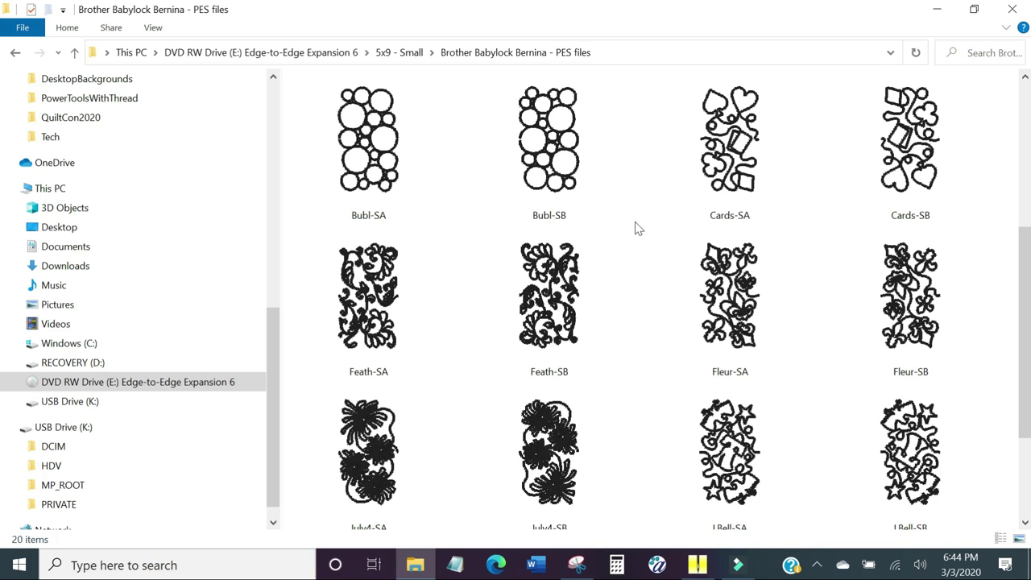
left_click(397, 266)
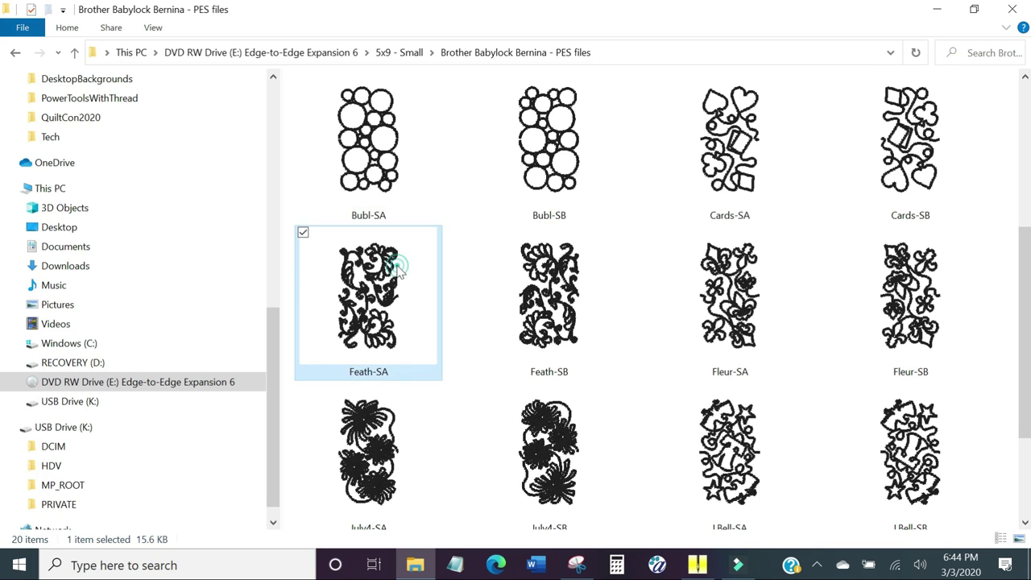
left_click(548, 313)
mouse_move(429, 246)
left_click(393, 264)
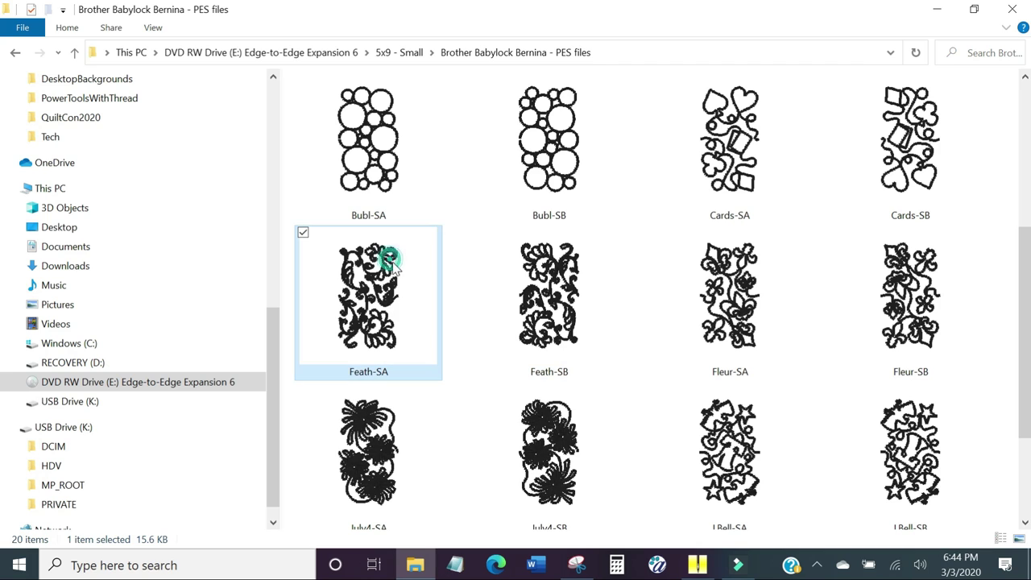
mouse_move(393, 268)
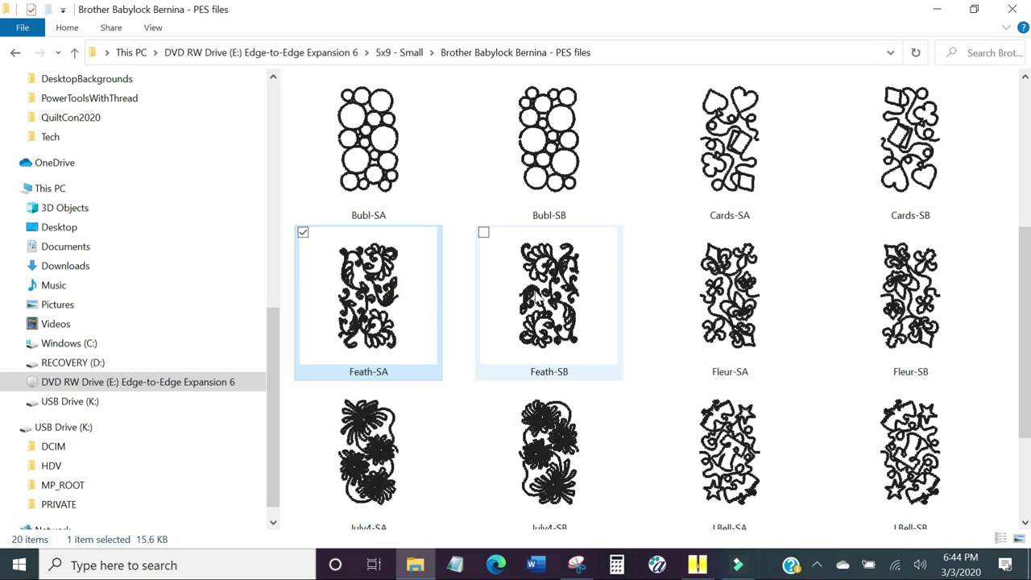
left_click(532, 275, "ctrl")
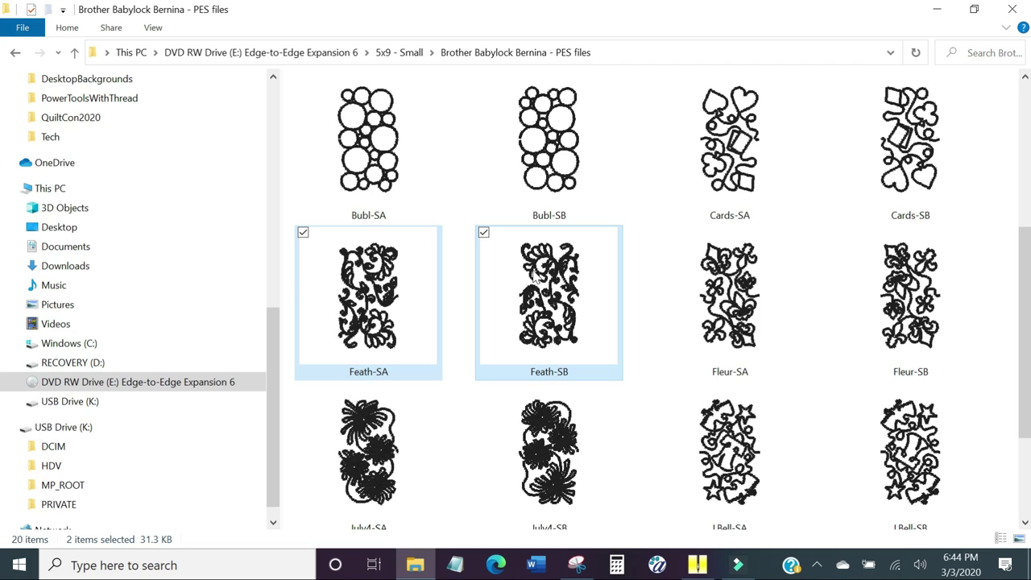
left_click(532, 276)
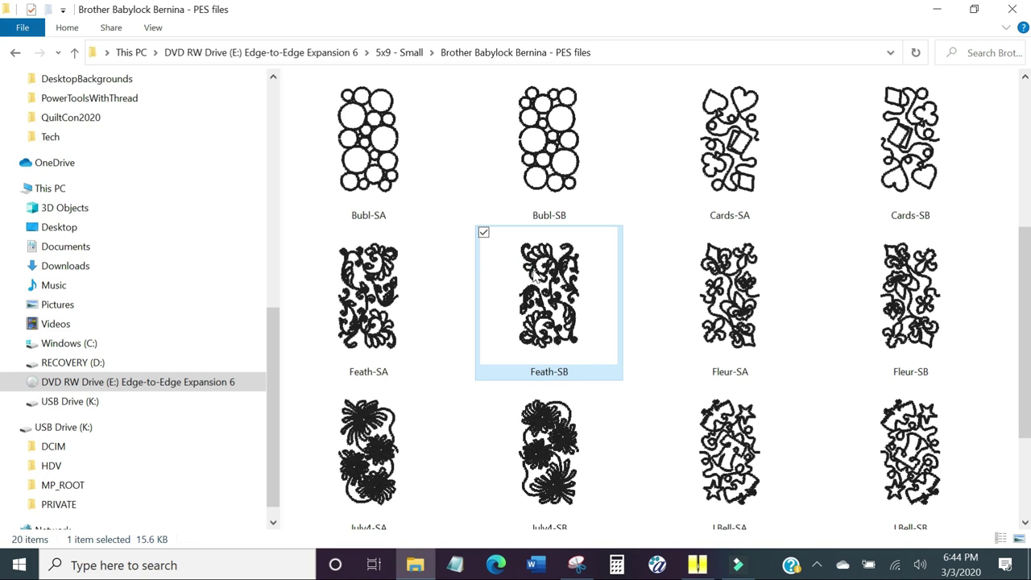
left_click(400, 290, "ctrl")
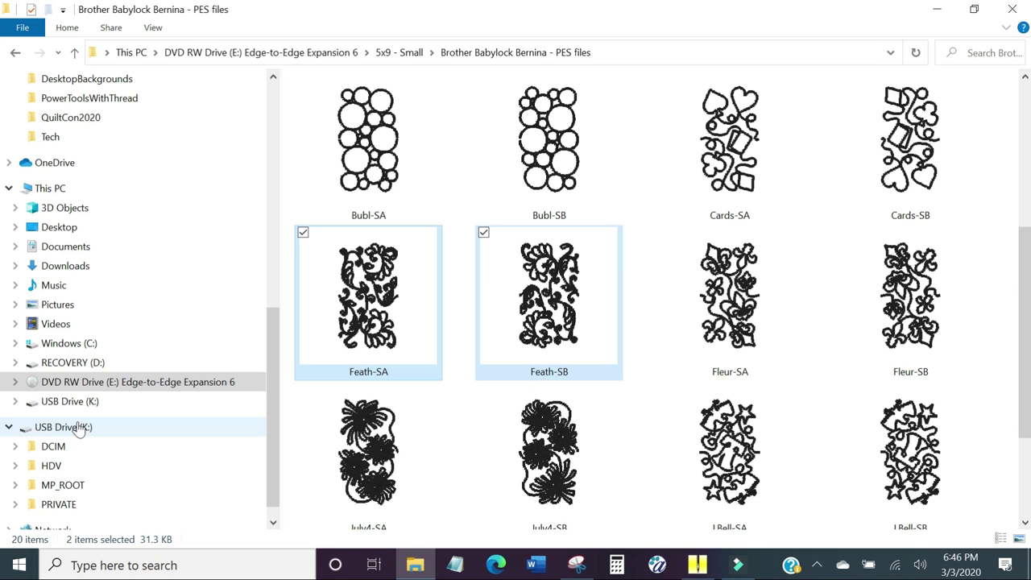
Open the Documents folder under This PC
left_click_drag(269, 320, 270, 224)
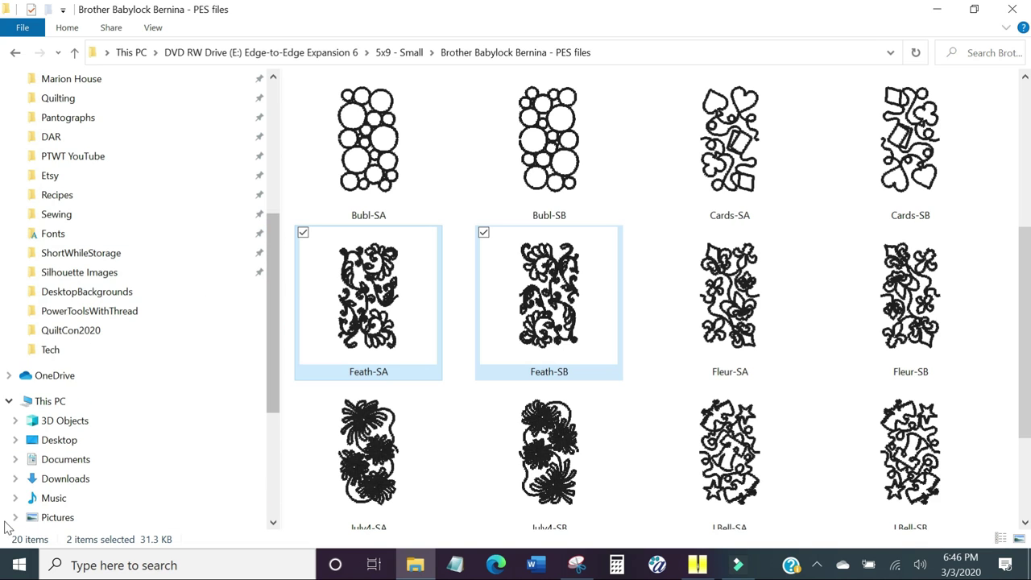
left_click_drag(266, 278, 269, 348)
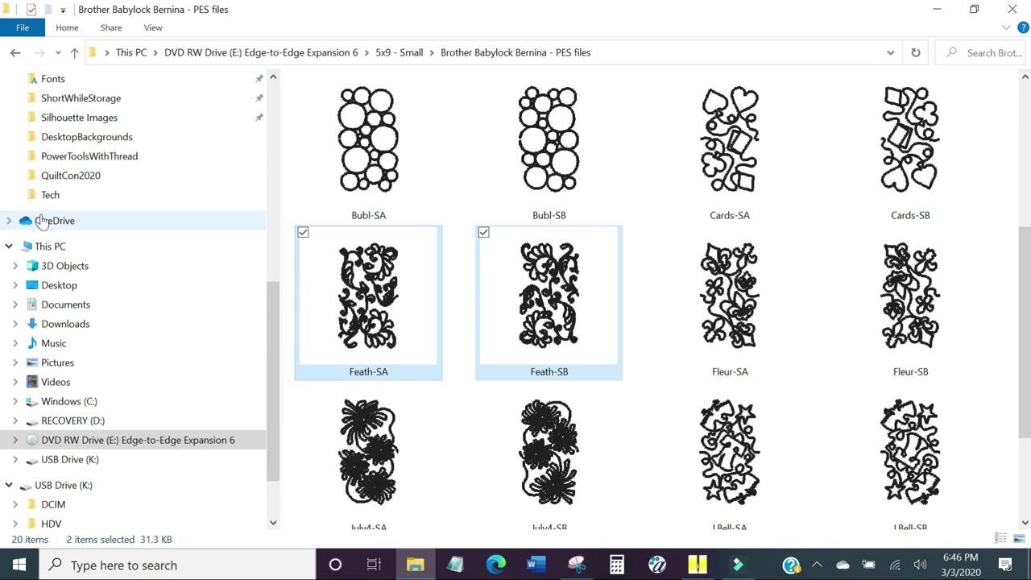
left_click(67, 309)
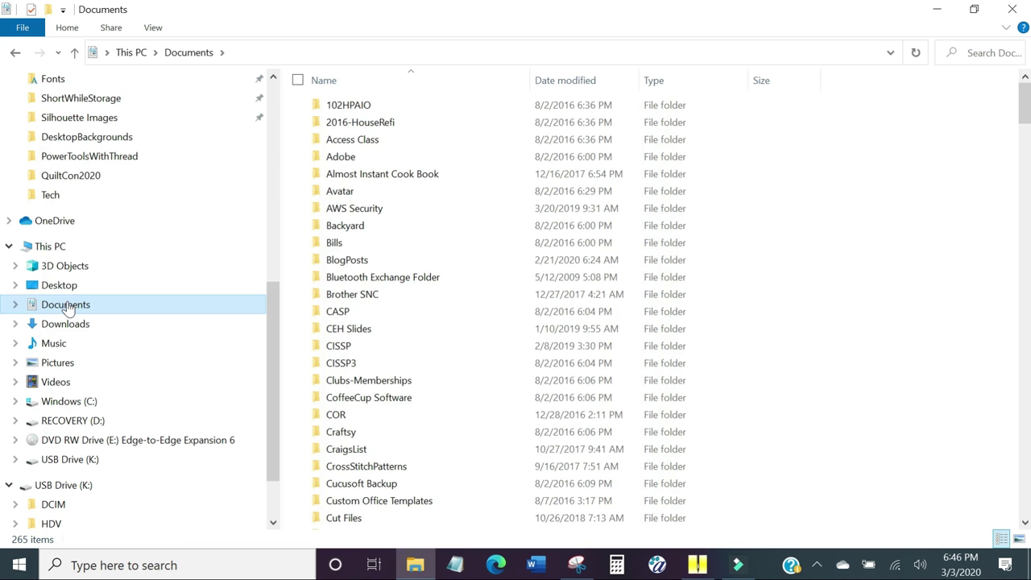
Create a new folder named Embriodery-1 in Documents
scroll(408, 379, "down", 5)
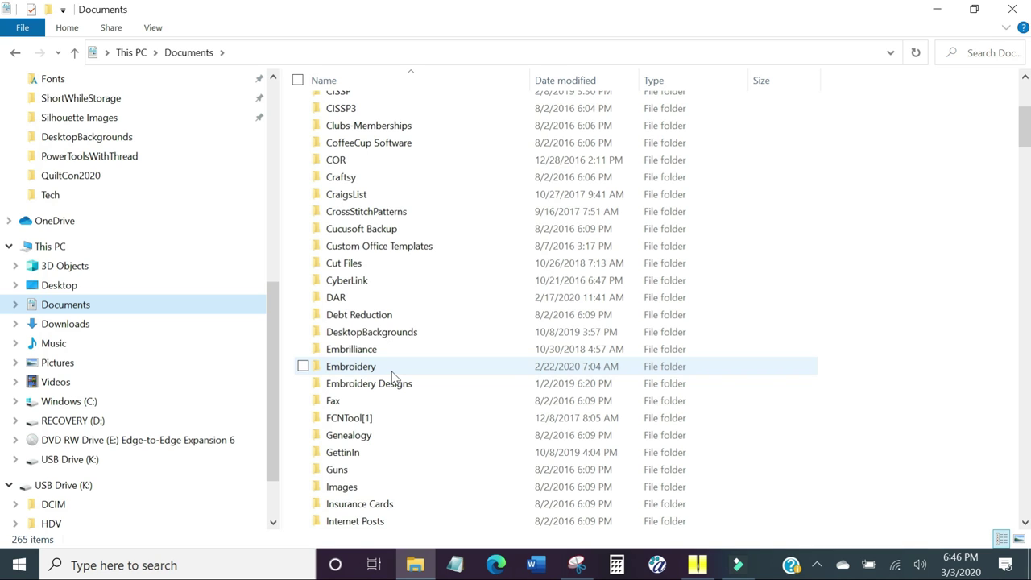
right_click(292, 322)
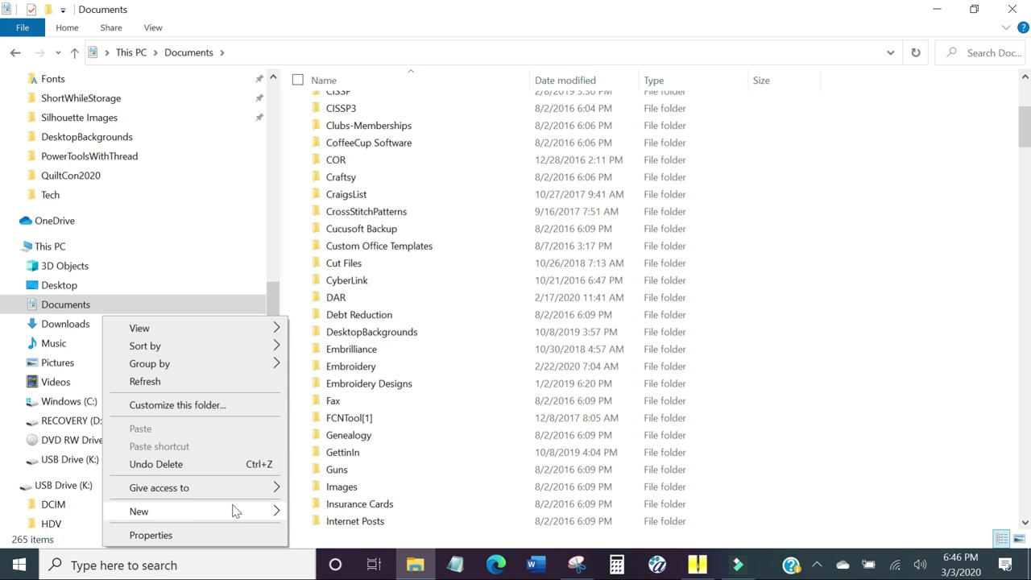
mouse_move(251, 512)
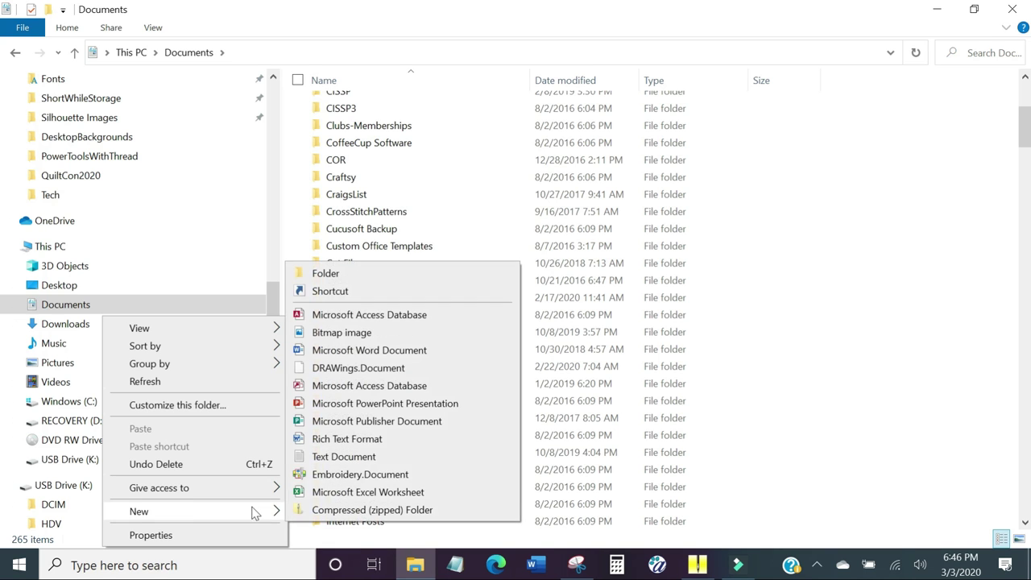
left_click(335, 275)
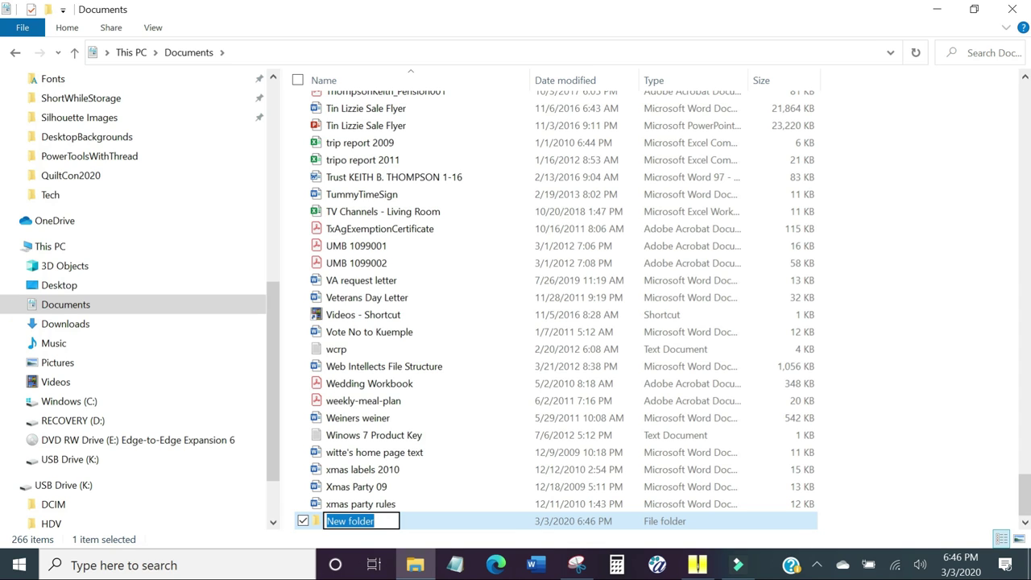
type("Emb")
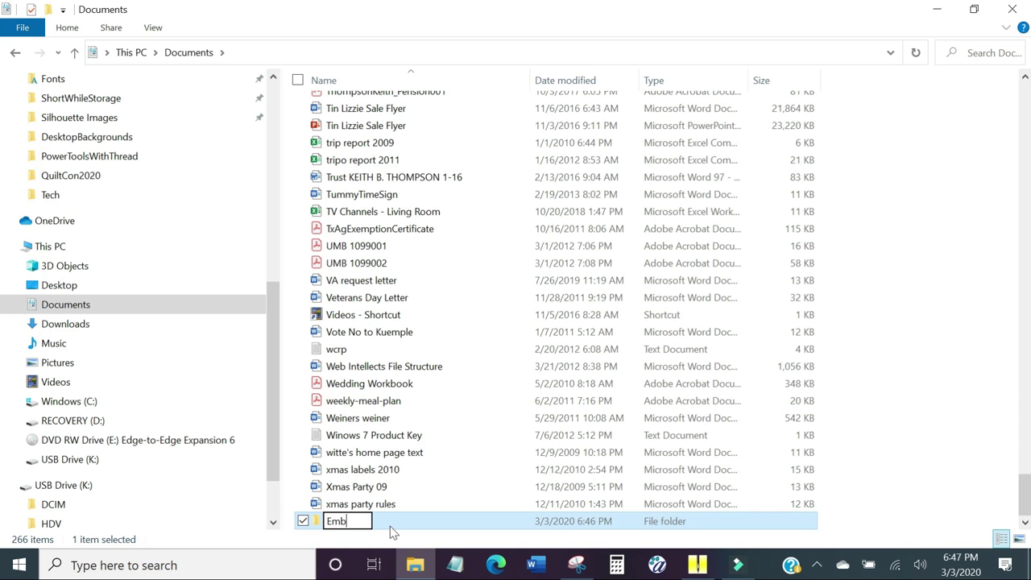
type("riodery")
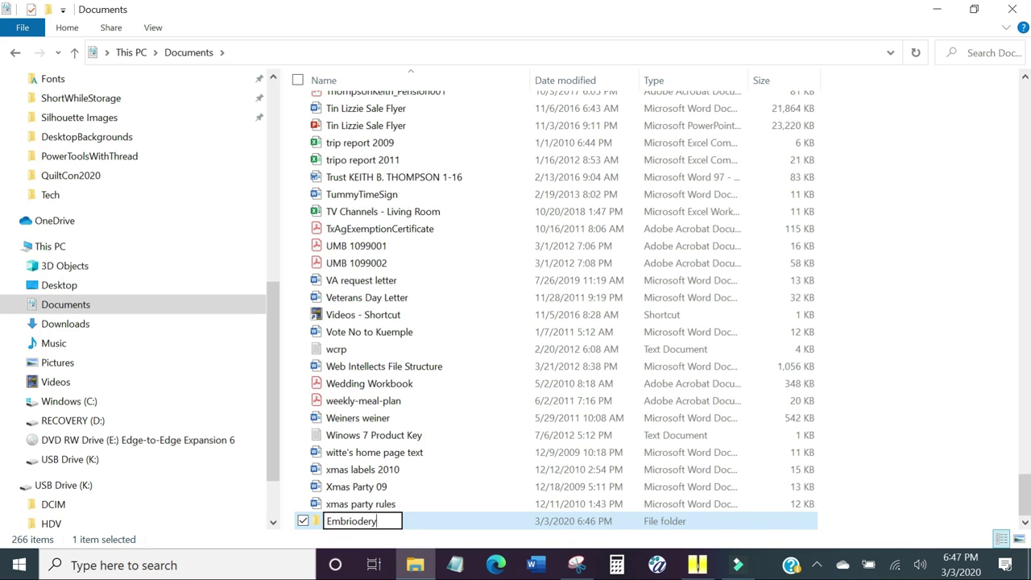
type("-1")
key("Return")
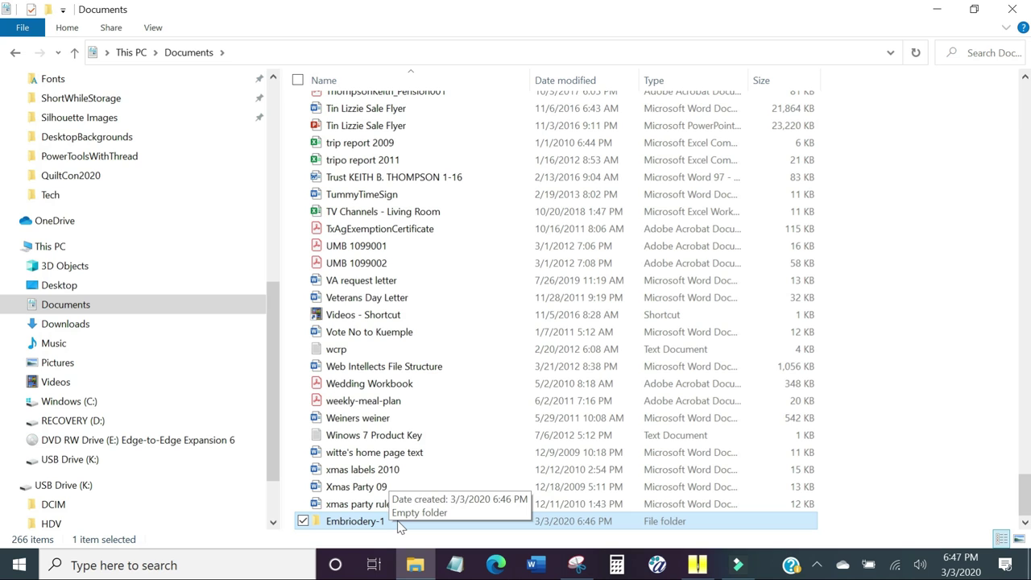
Delete the Embriodery-1 folder from Documents
right_click(397, 521)
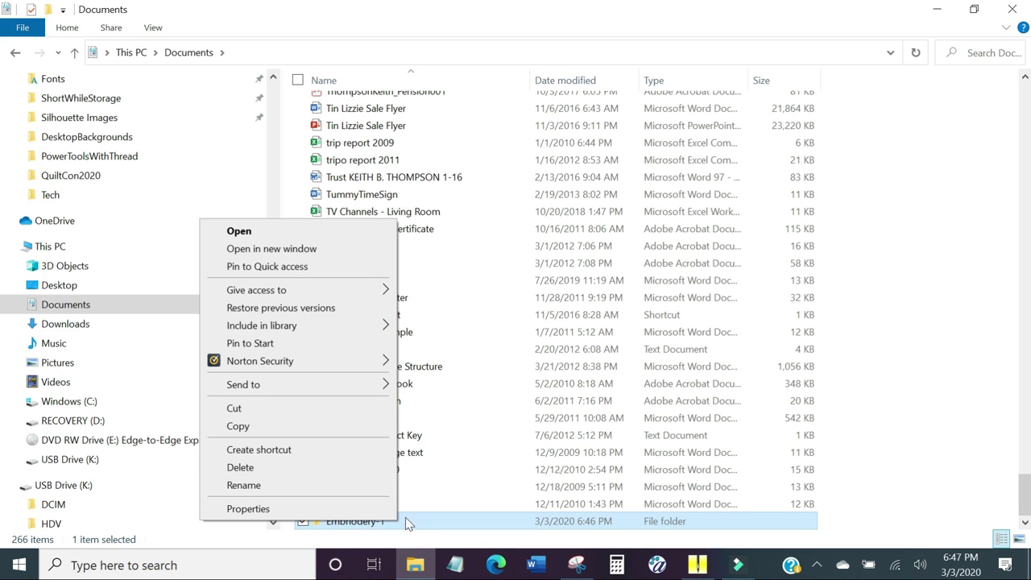
left_click(280, 469)
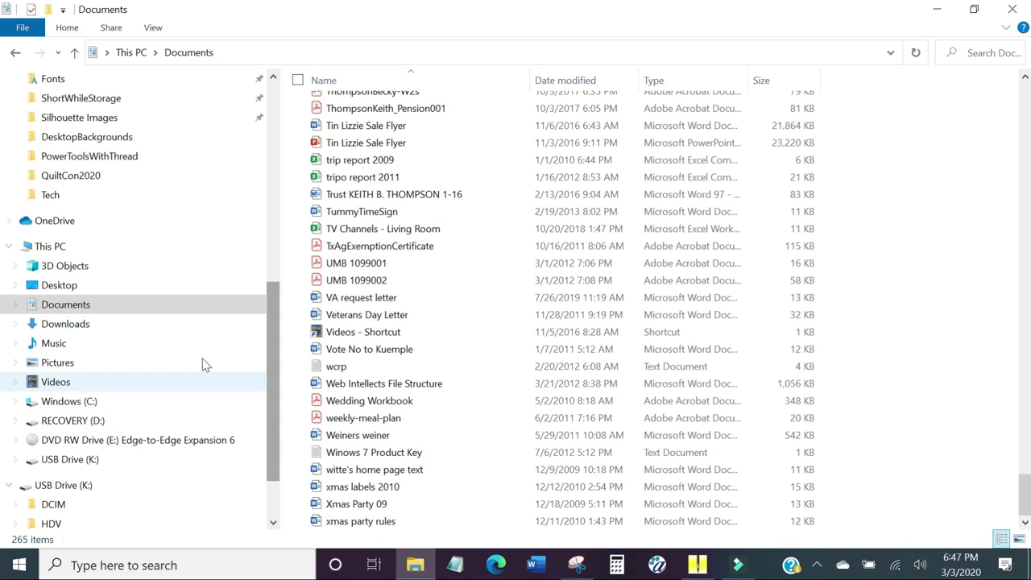
Open the existing Embroidery folder inside Documents
left_click(86, 309)
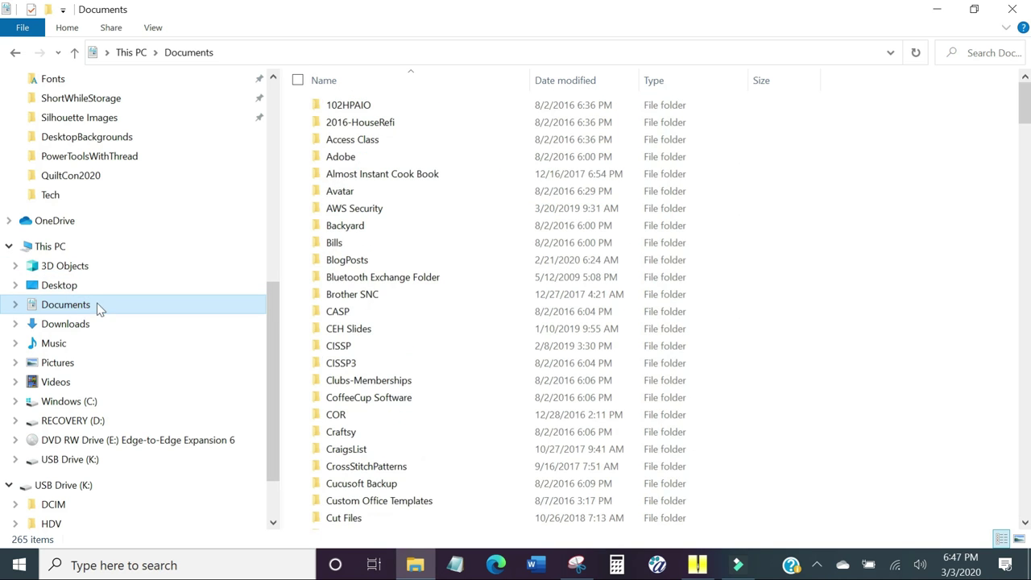
scroll(387, 354, "down", 5)
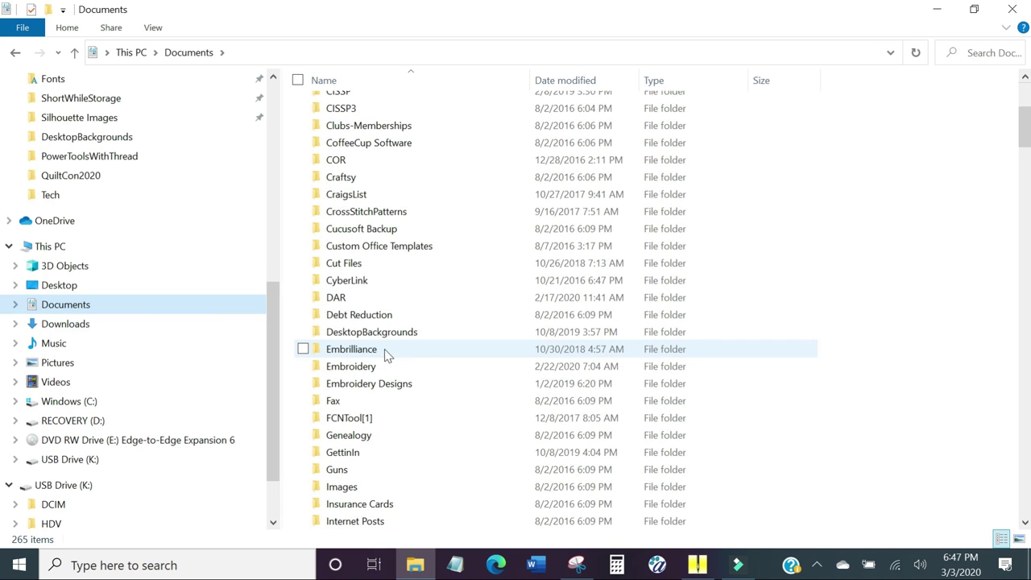
double_click(394, 369)
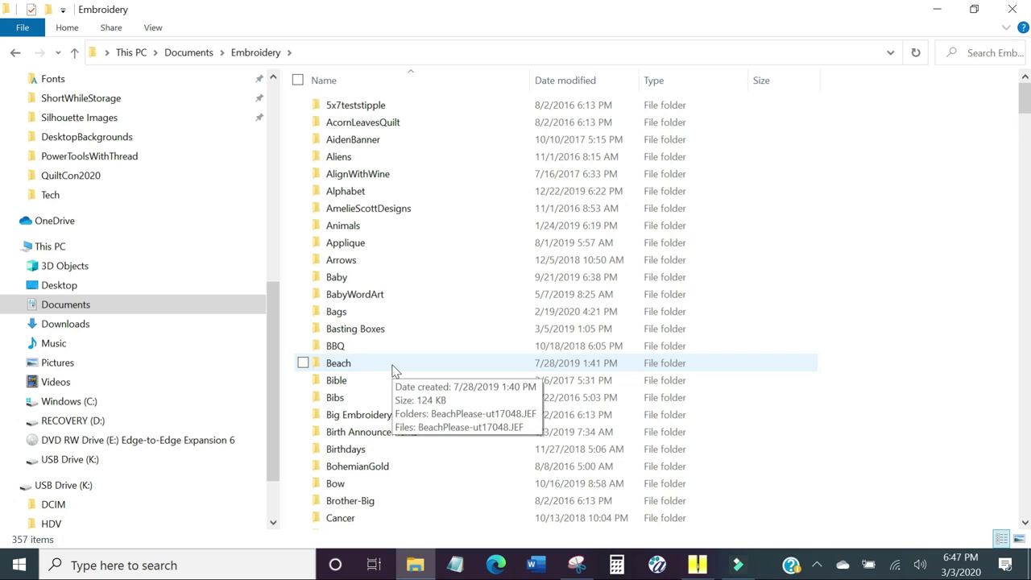
Create a new folder named Expansion Pack 2 inside the AmelieScottDesigns folder
double_click(420, 207)
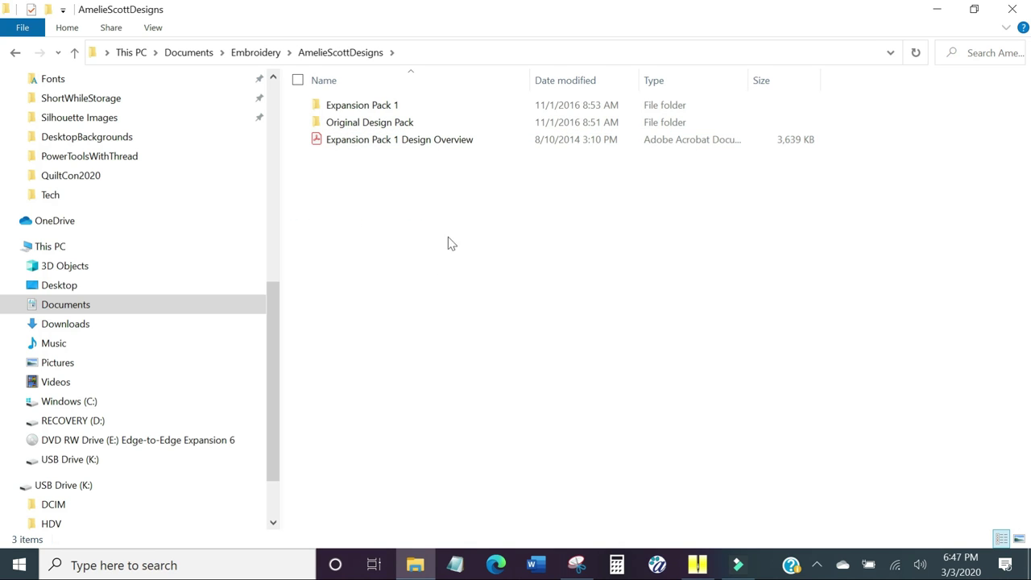
right_click(346, 172)
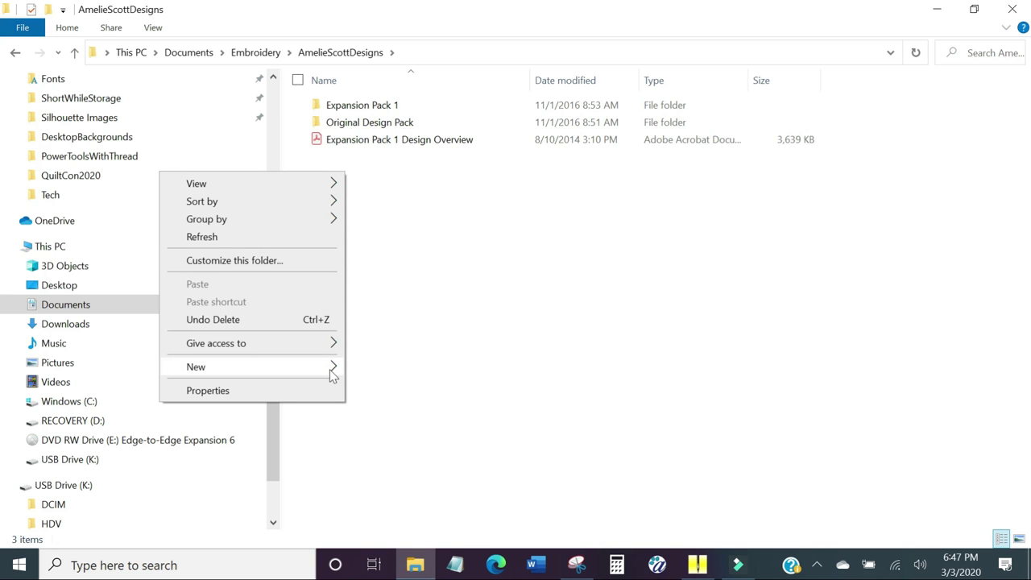
mouse_move(330, 368)
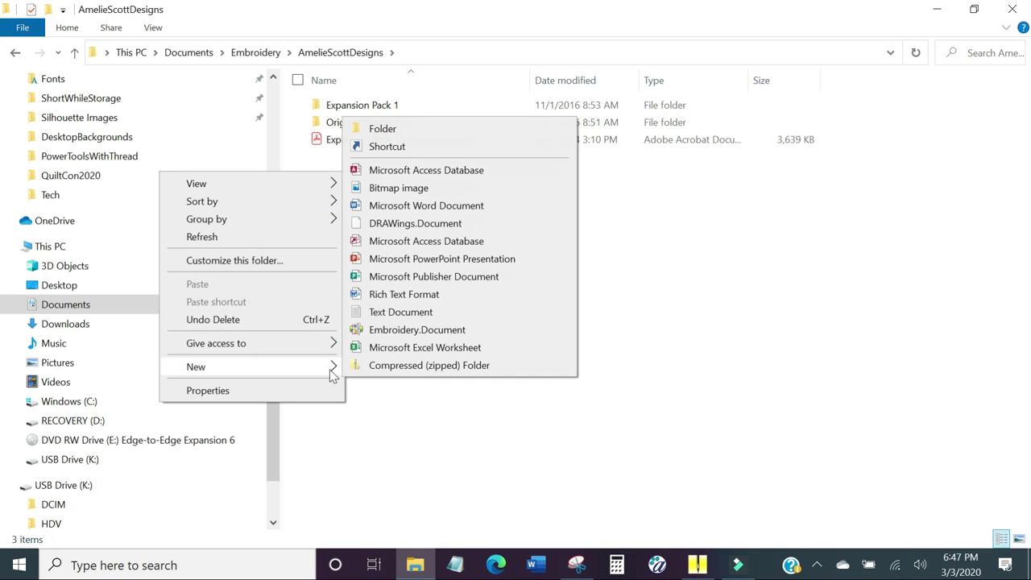
left_click(382, 130)
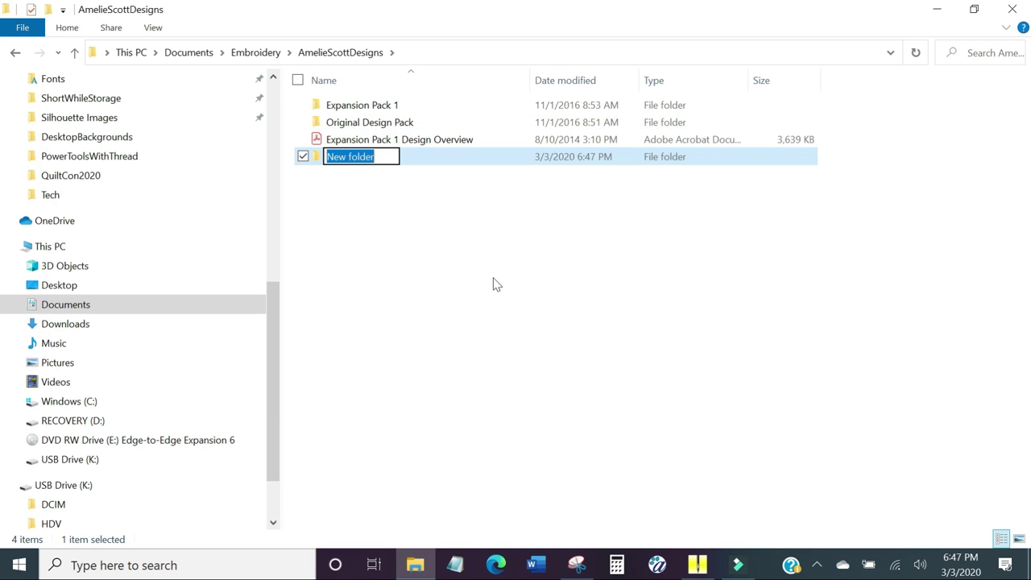
type("Expans")
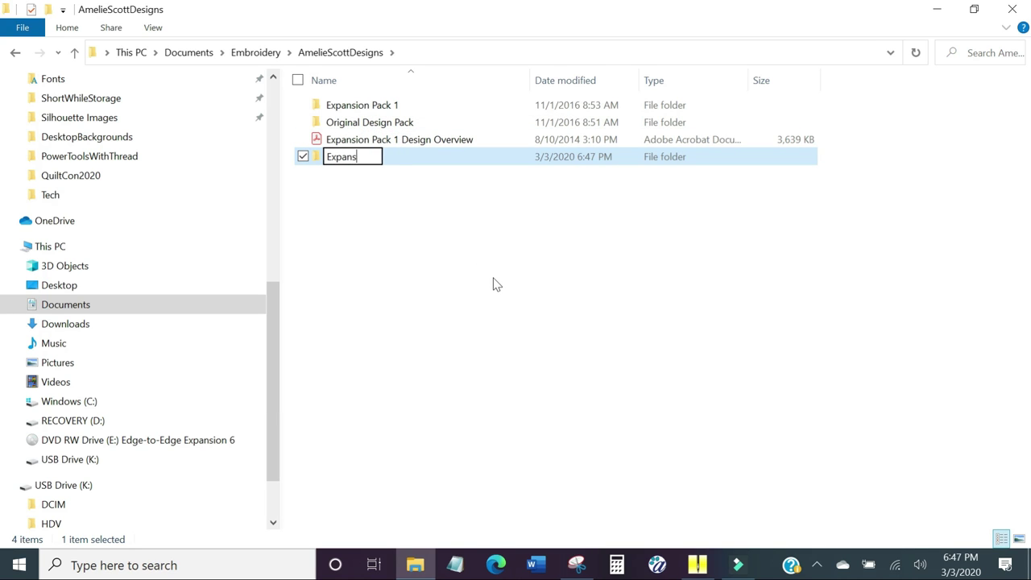
type("ion Pack 2")
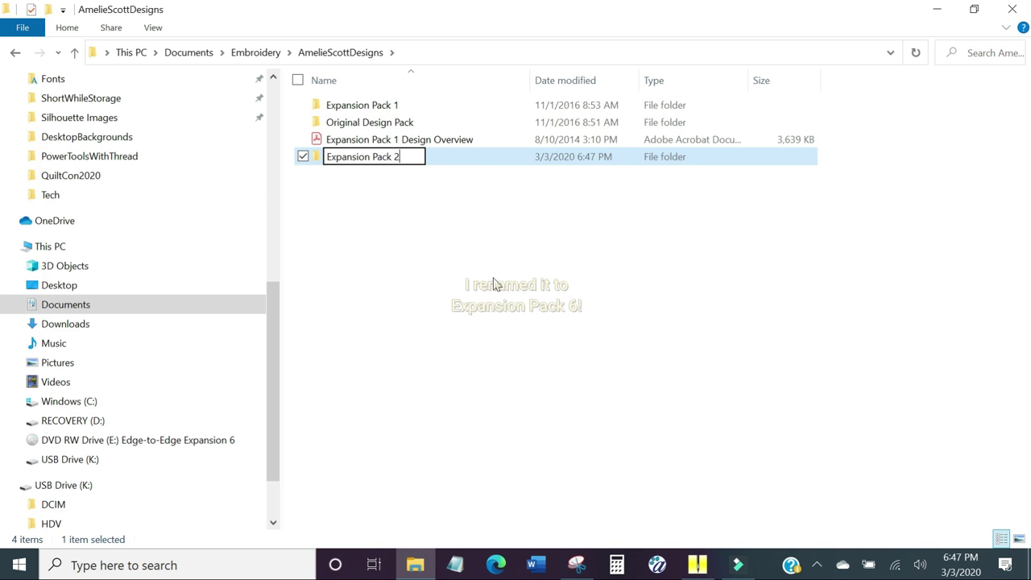
key("Return")
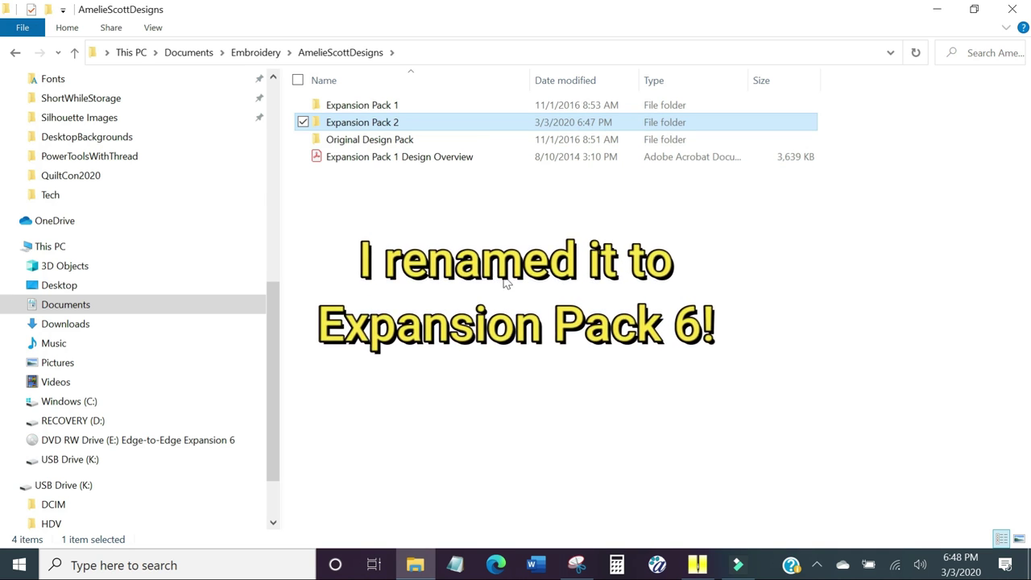
Copy the 5x9 - Small, 6x11 - Medium and 7x13 - Large folders and the Expansion Pack 6 Design Overview from the Edge-to-Edge Expansion 6 disc
left_click(120, 439)
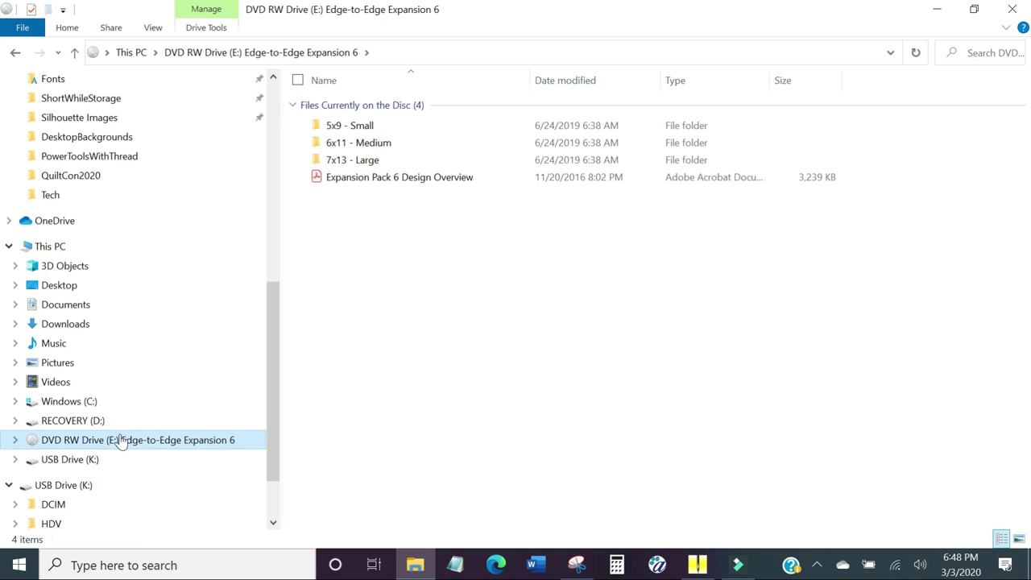
left_click(347, 223)
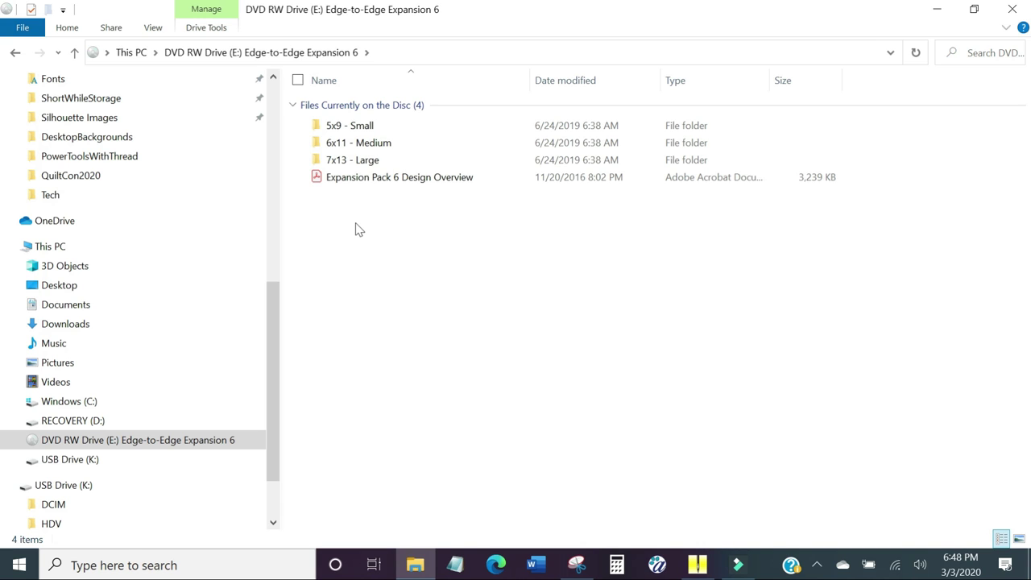
key("ctrl+a")
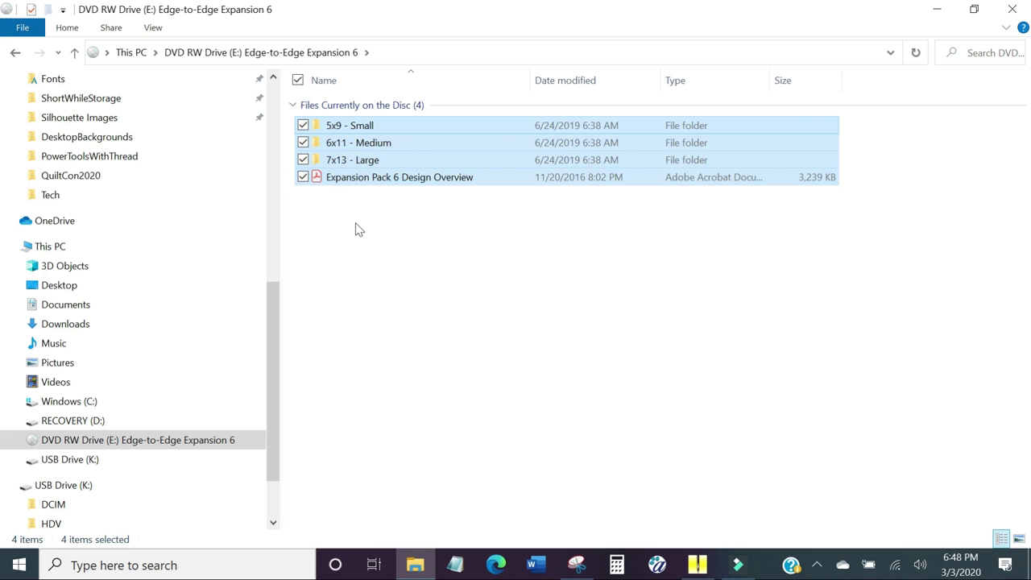
left_click(352, 226)
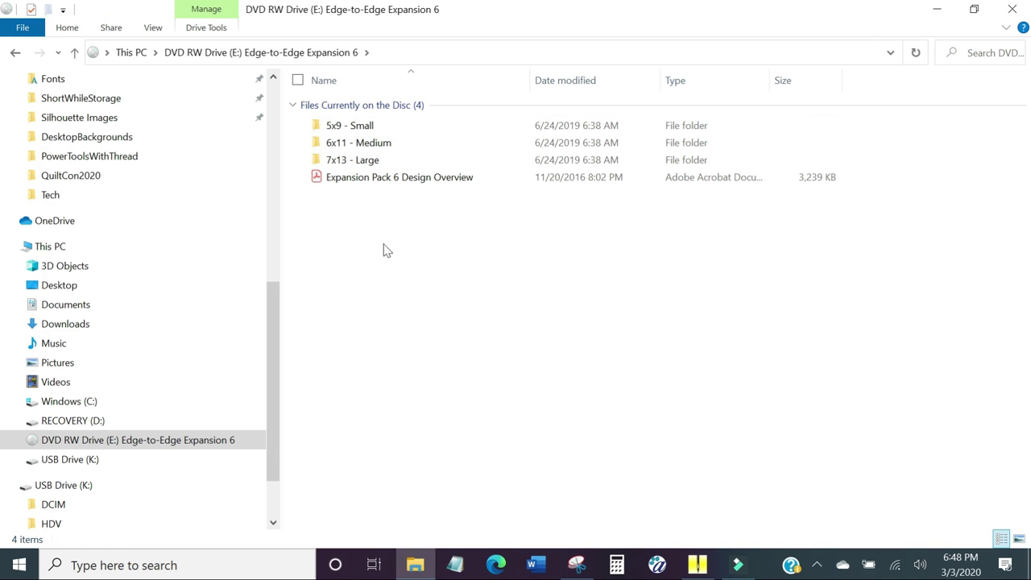
left_click(383, 131)
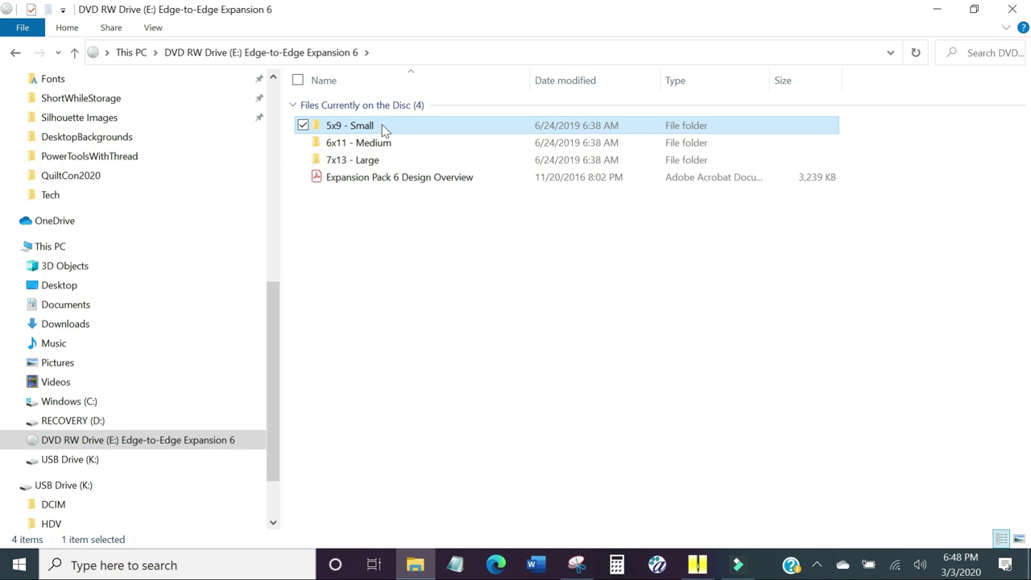
left_click(395, 177, "shift")
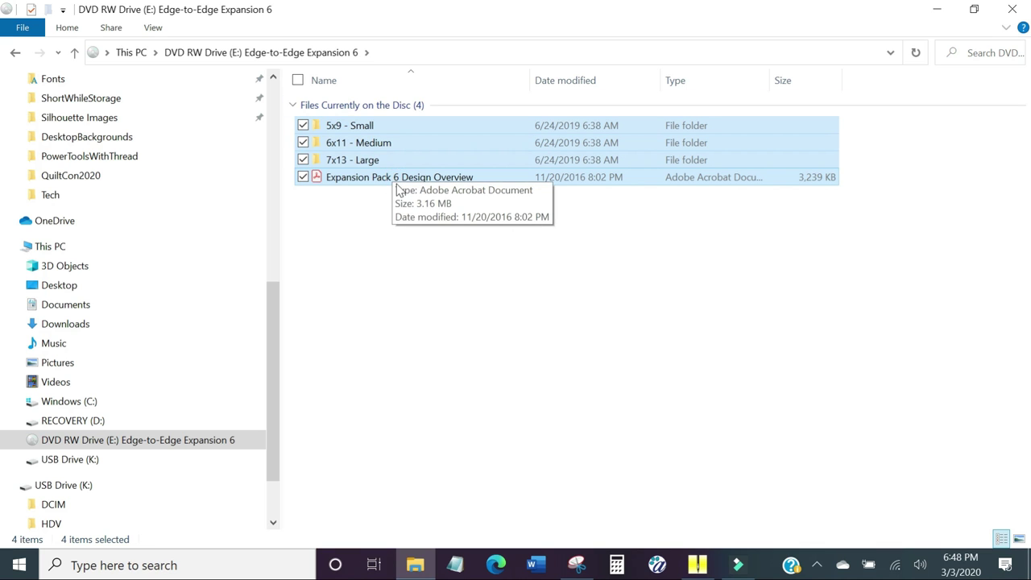
right_click(385, 142)
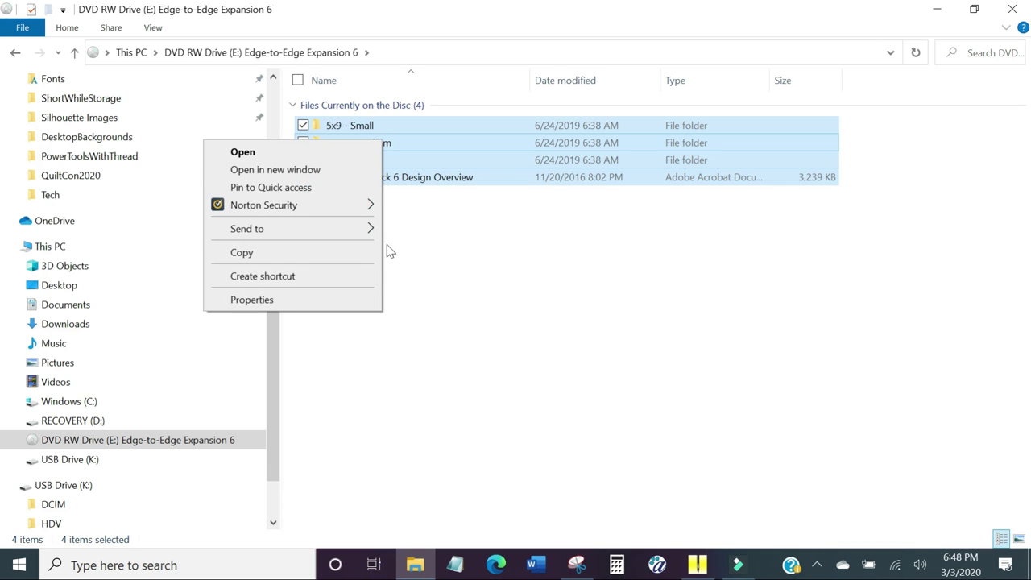
left_click(327, 254)
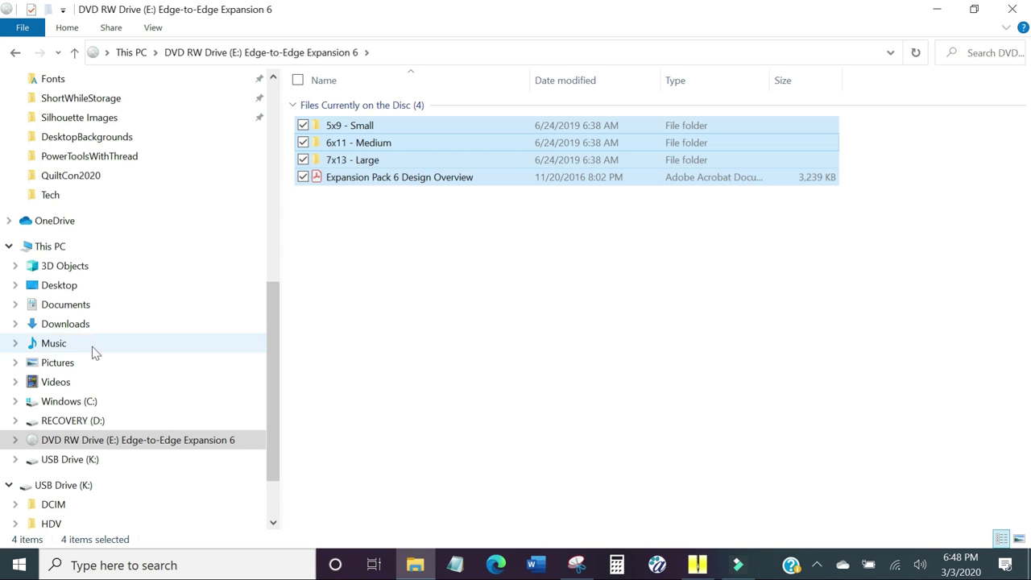
Paste the copied disc contents into Documents > Embroidery > AmelieScottDesigns > Expansion Pack 2
left_click(80, 305)
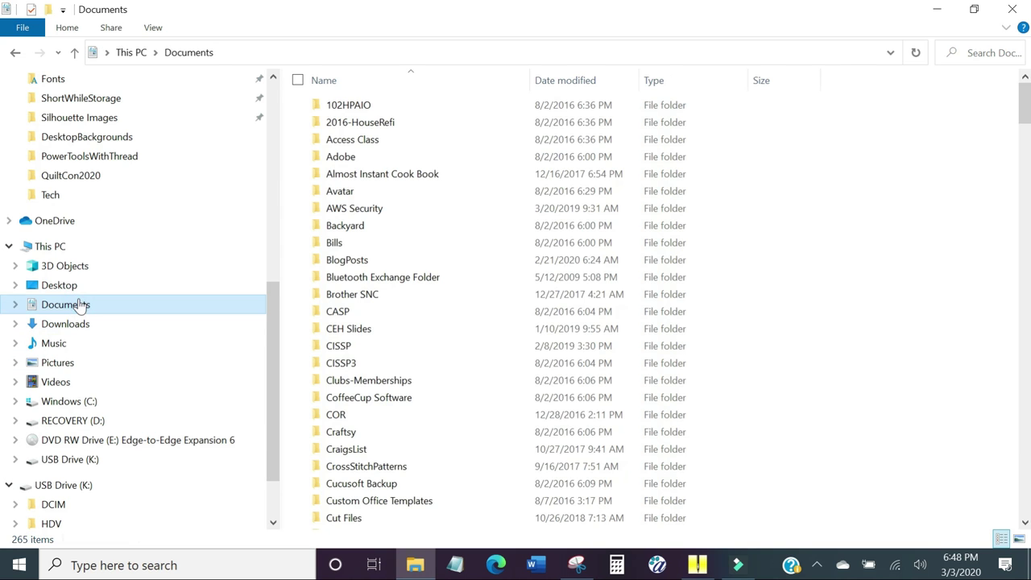
scroll(447, 277, "down", 2)
scroll(448, 277, "down", 4)
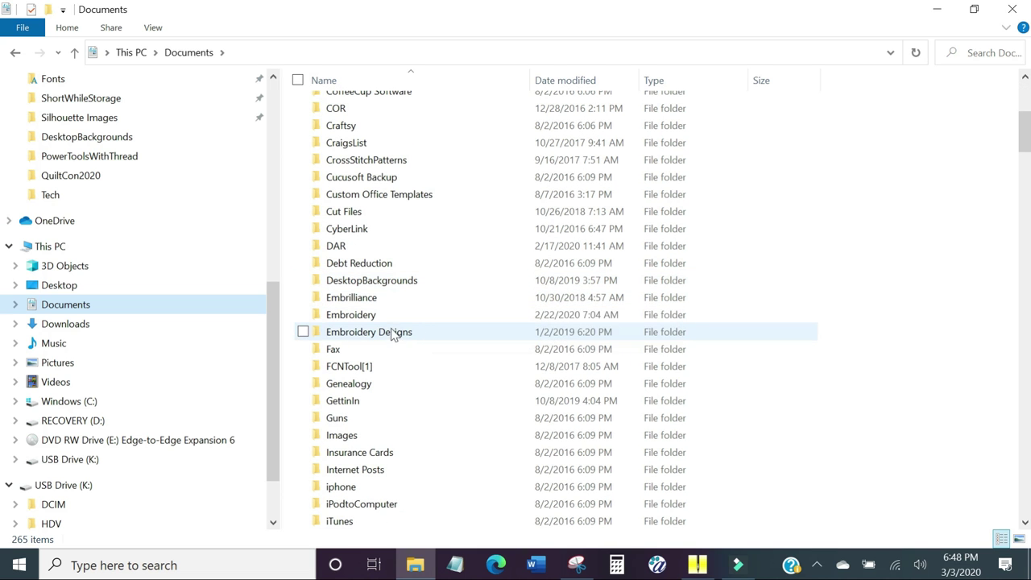
double_click(394, 315)
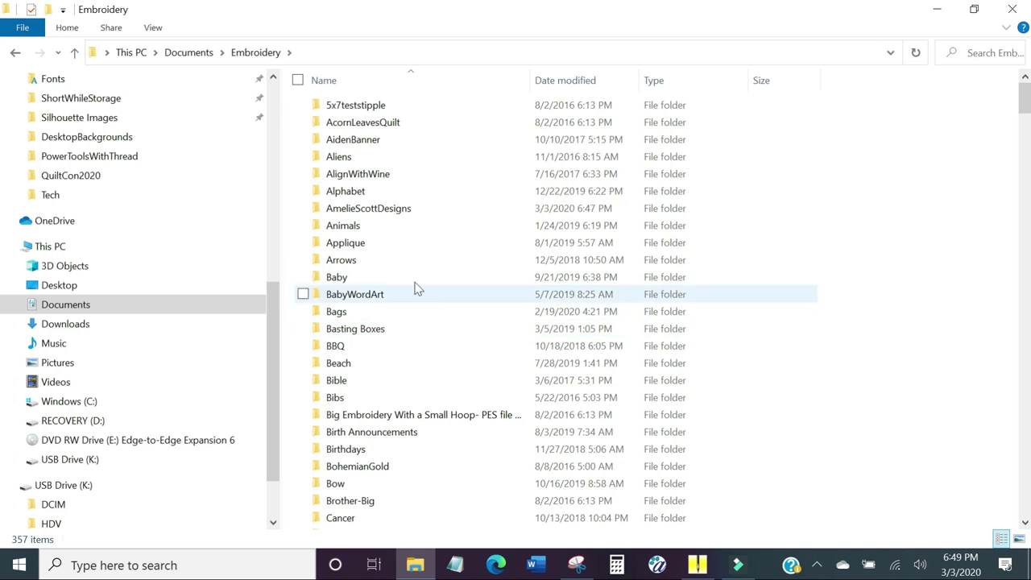
double_click(408, 214)
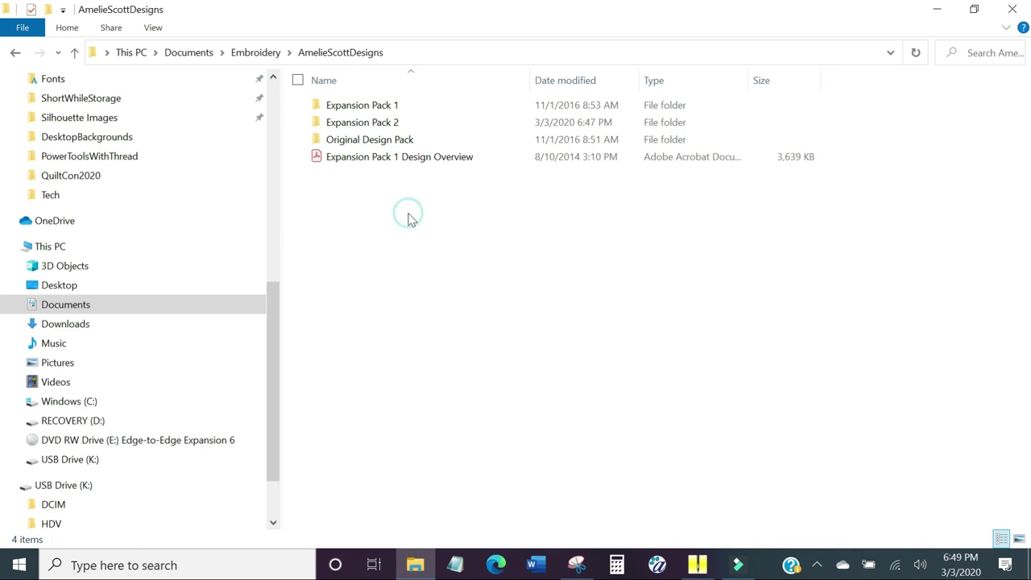
double_click(411, 127)
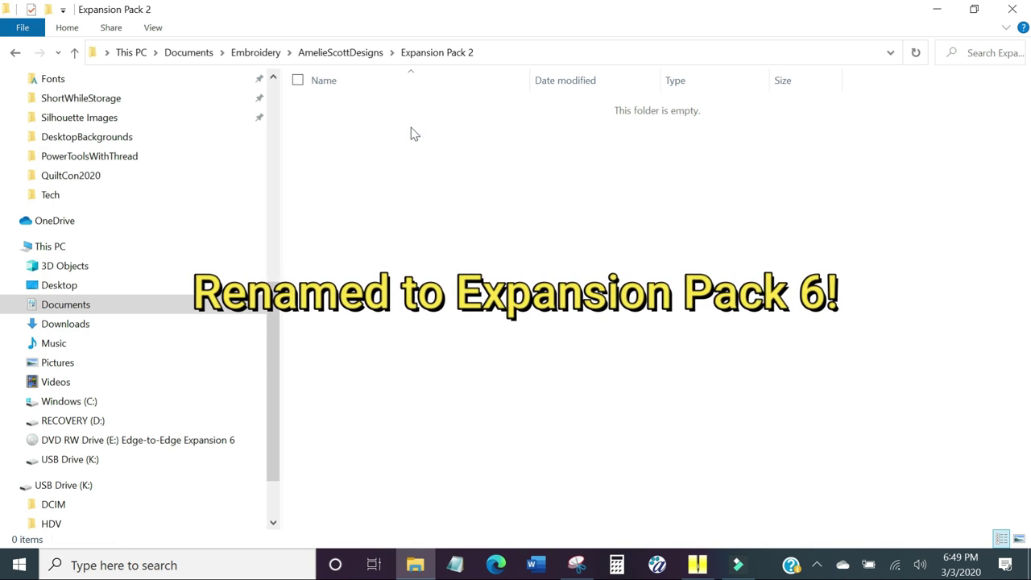
right_click(411, 129)
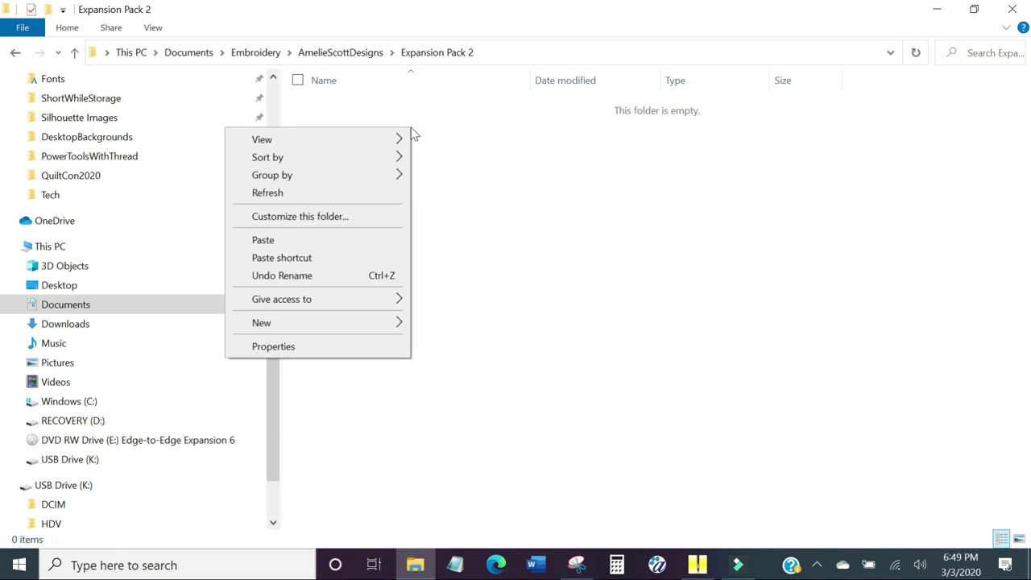
left_click(382, 238)
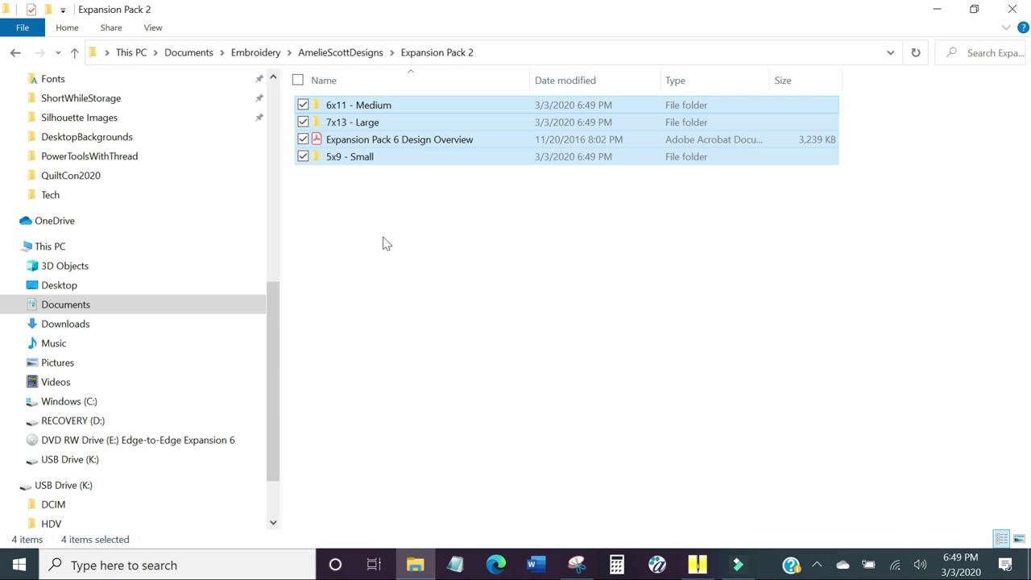
left_click(383, 243)
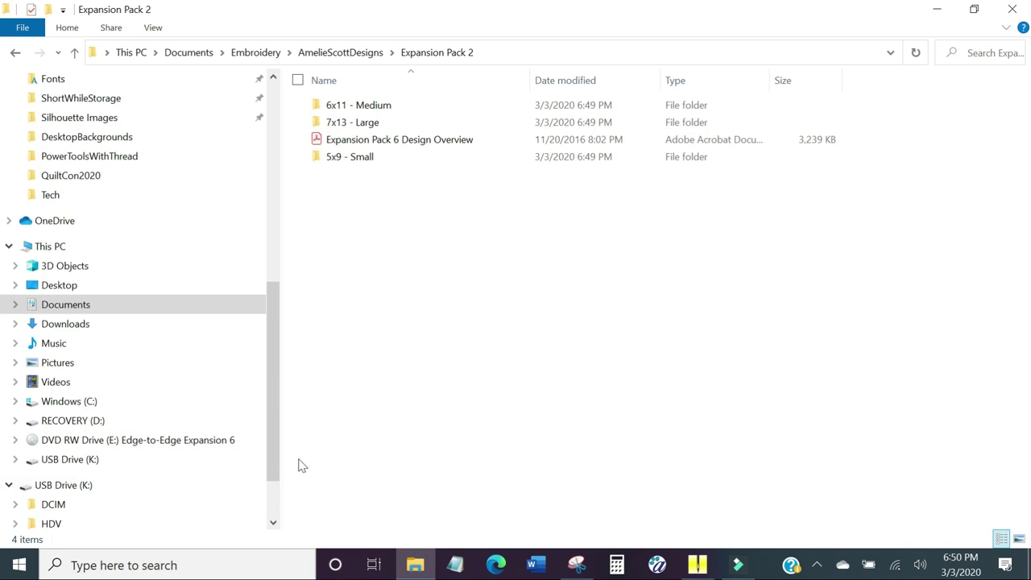
Open the Brother Babylock Bernina - PES files folder inside the pasted 5x9 - Small folder
left_click_drag(274, 440, 265, 478)
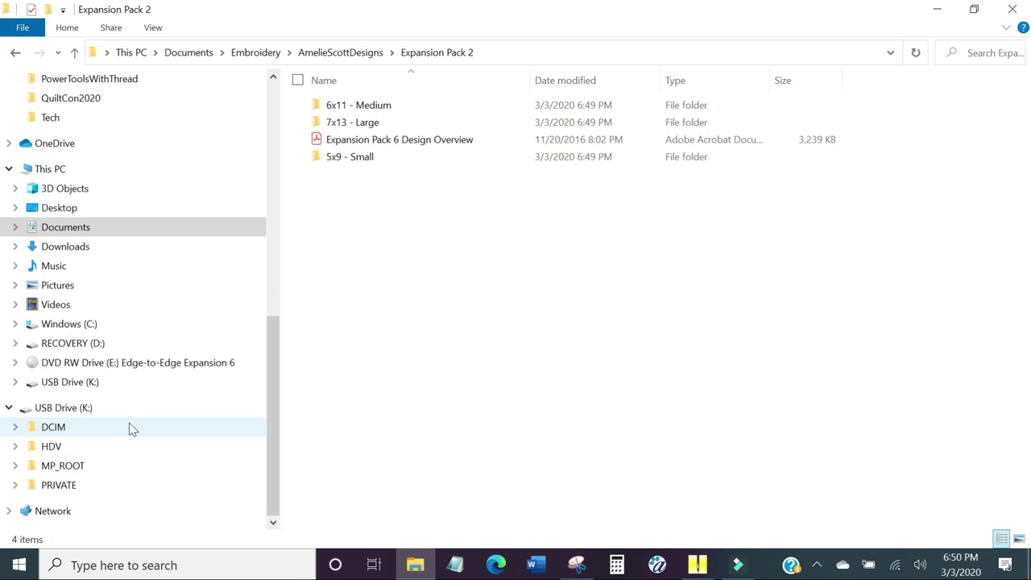
double_click(405, 159)
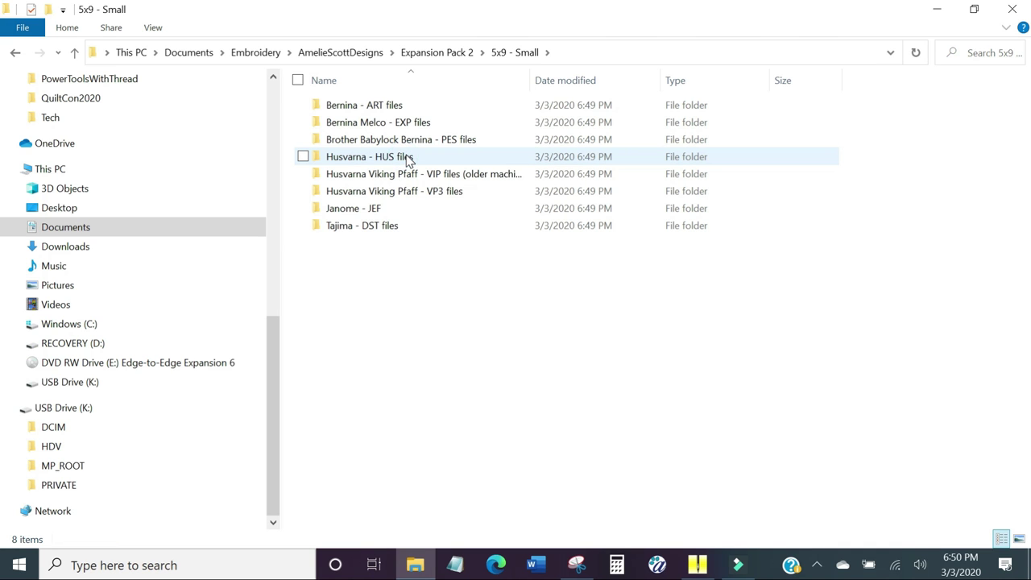
double_click(488, 140)
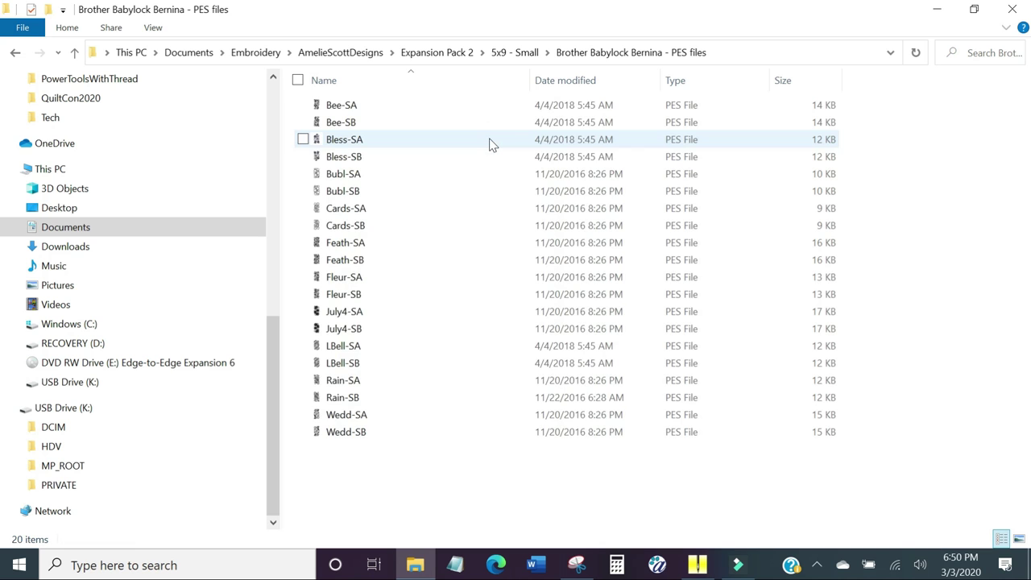
Select the Feath-SA and Feath-SB PES files together and copy them
left_click(395, 252)
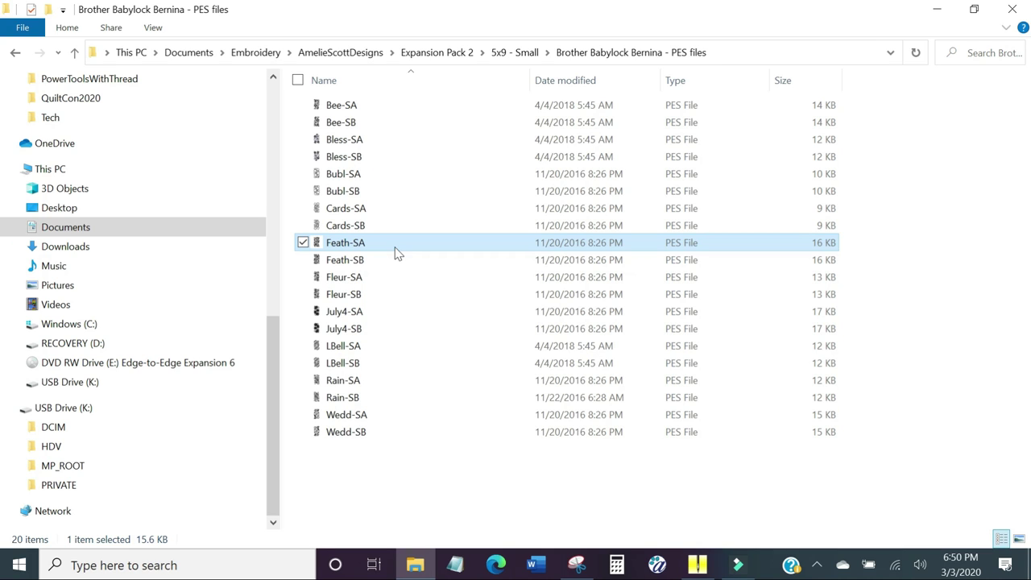
left_click(371, 264, "ctrl")
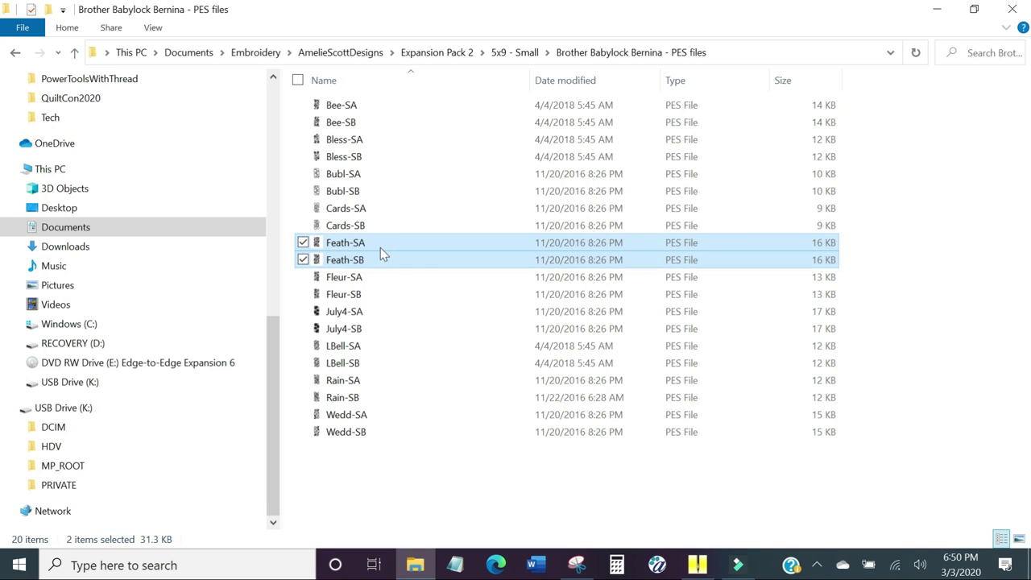
right_click(380, 249)
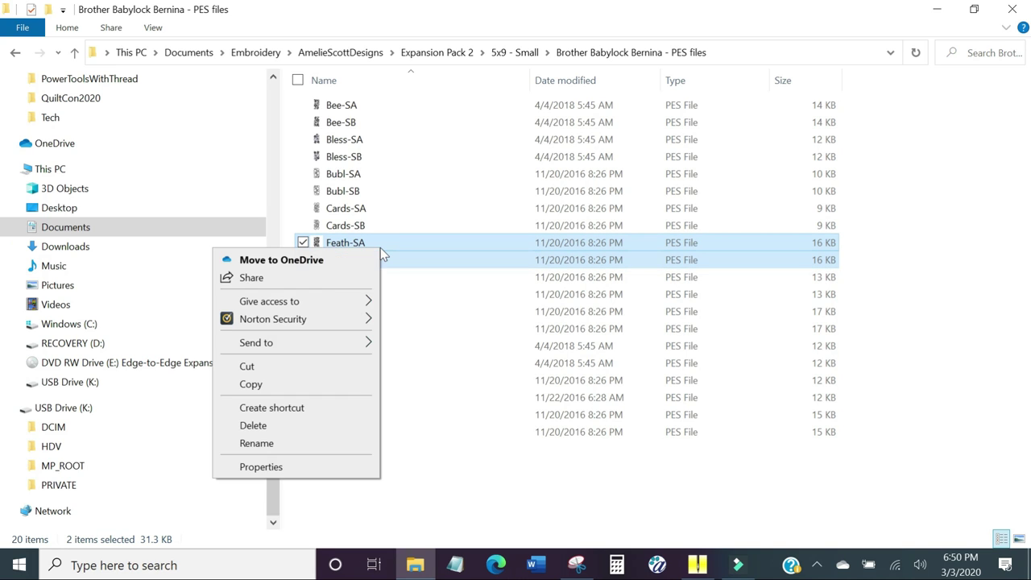
left_click(251, 384)
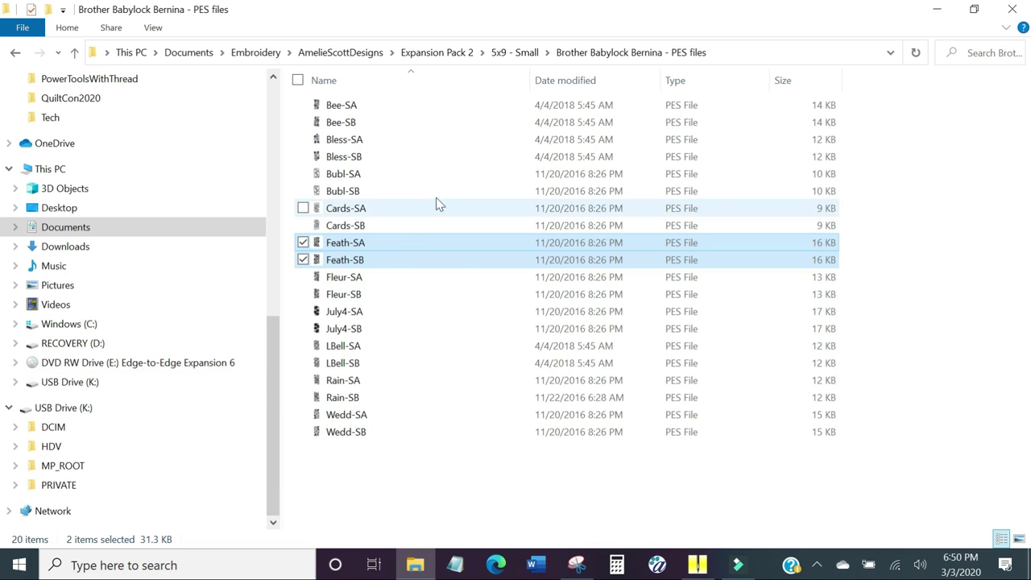
right_click(392, 250)
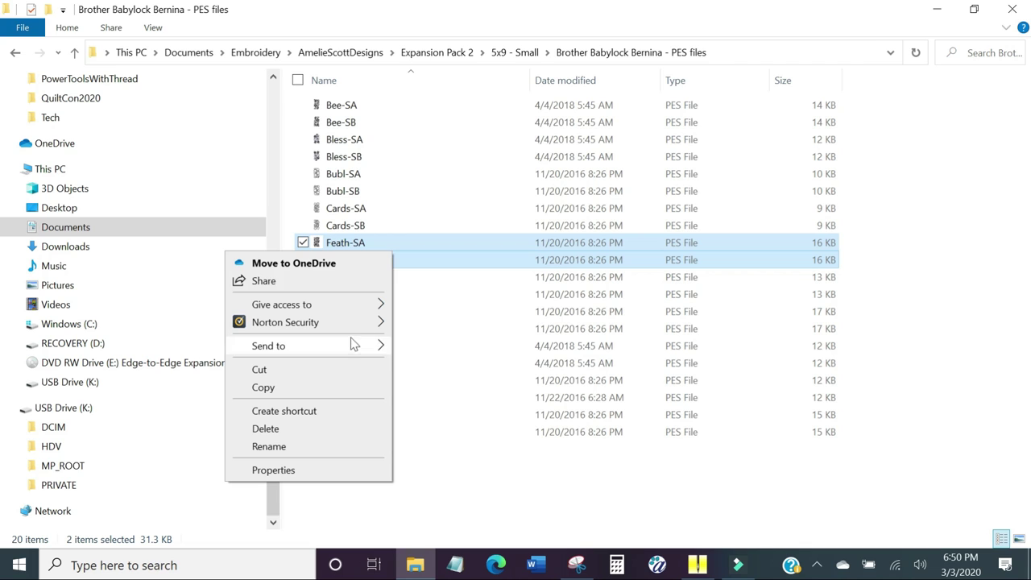
left_click(288, 392)
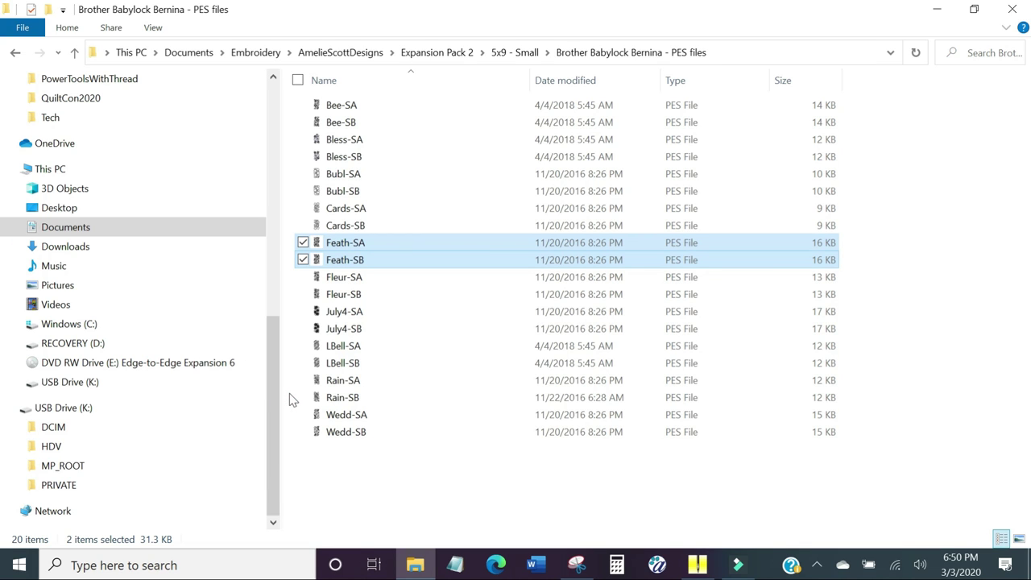
Paste the copied Feath-SA and Feath-SB PES files into the root of USB Drive (K:)
left_click(64, 409)
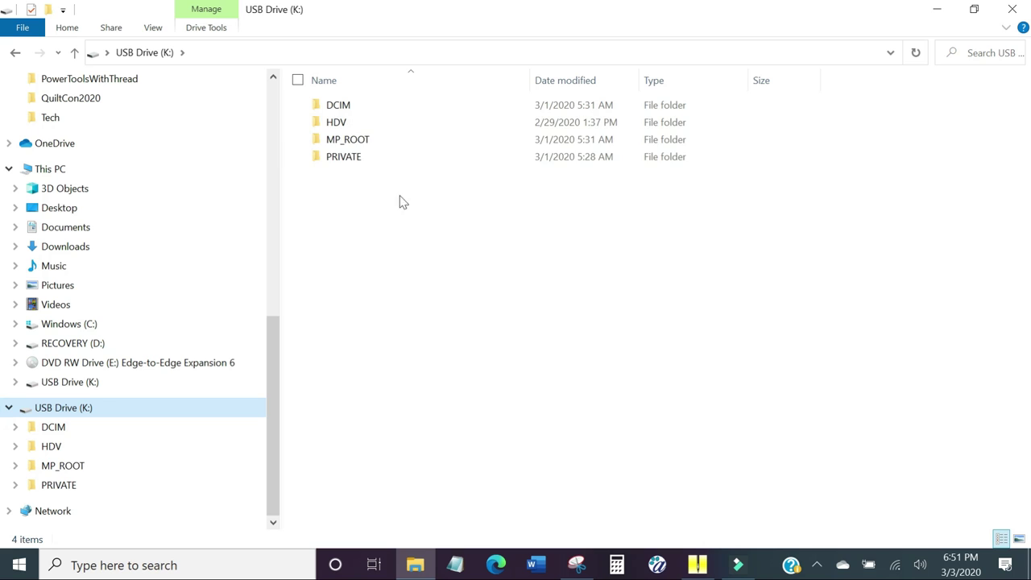
left_click(356, 207)
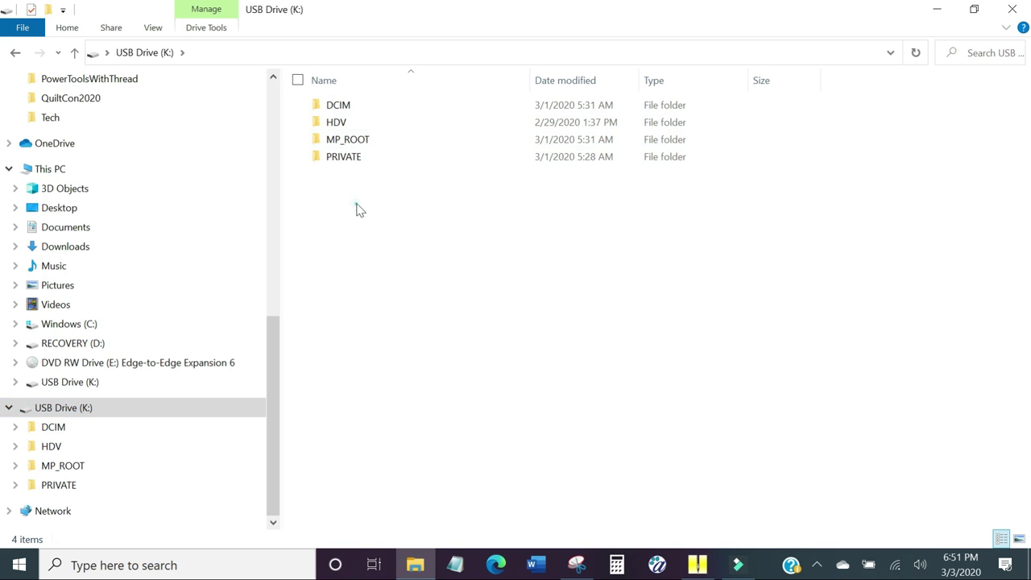
right_click(359, 208)
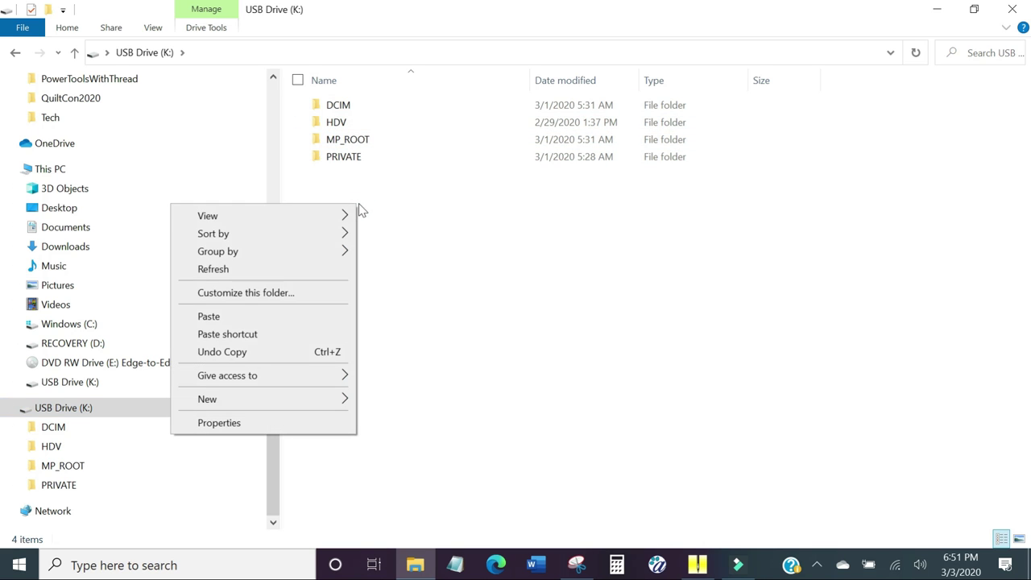
left_click(265, 319)
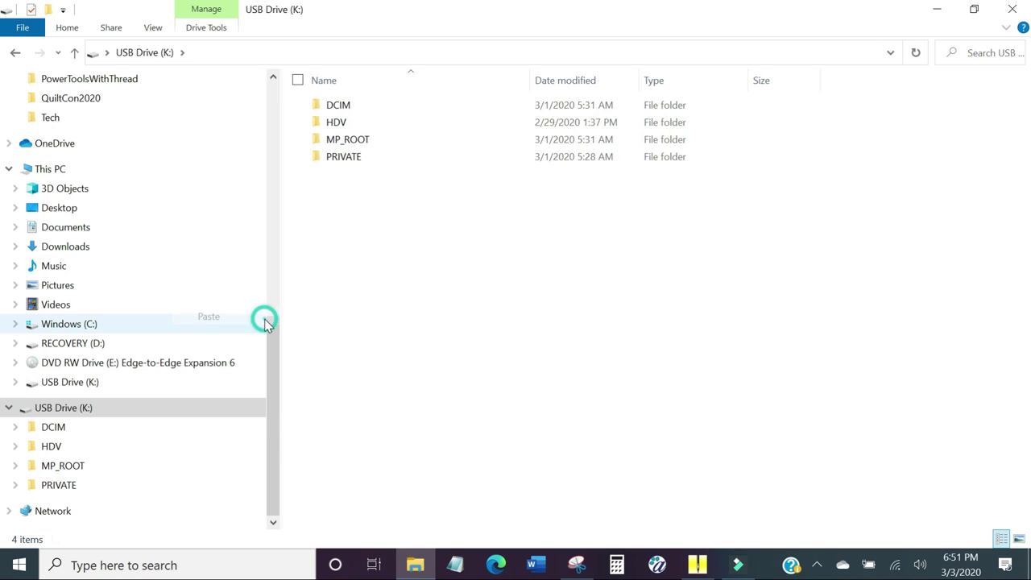
left_click(402, 225)
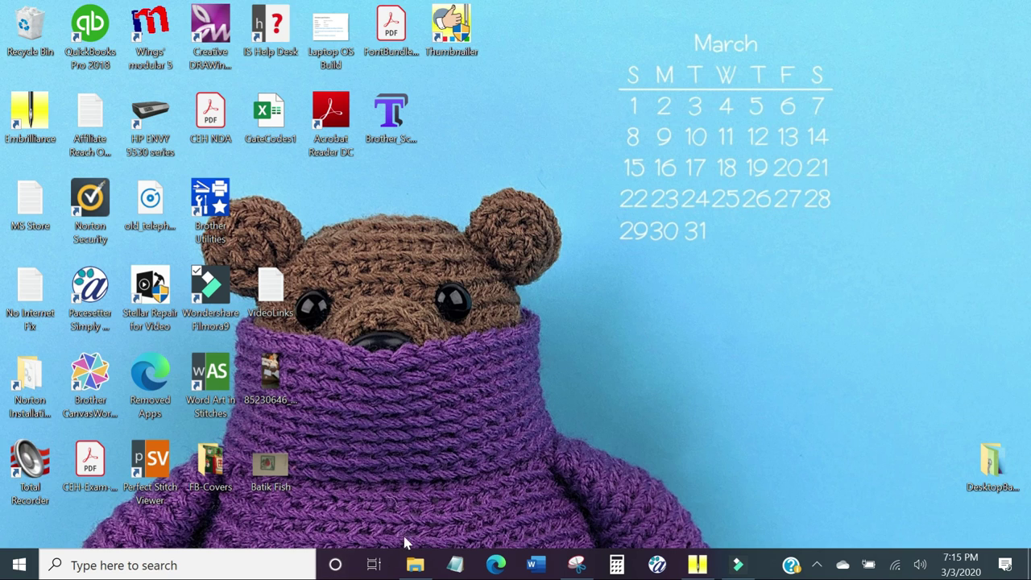
Switch to File Explorer and open 5x9 - Small > Brother Babylock Bernina - PES files on the Edge-to-Edge Expansion 6 disc
left_click(416, 568)
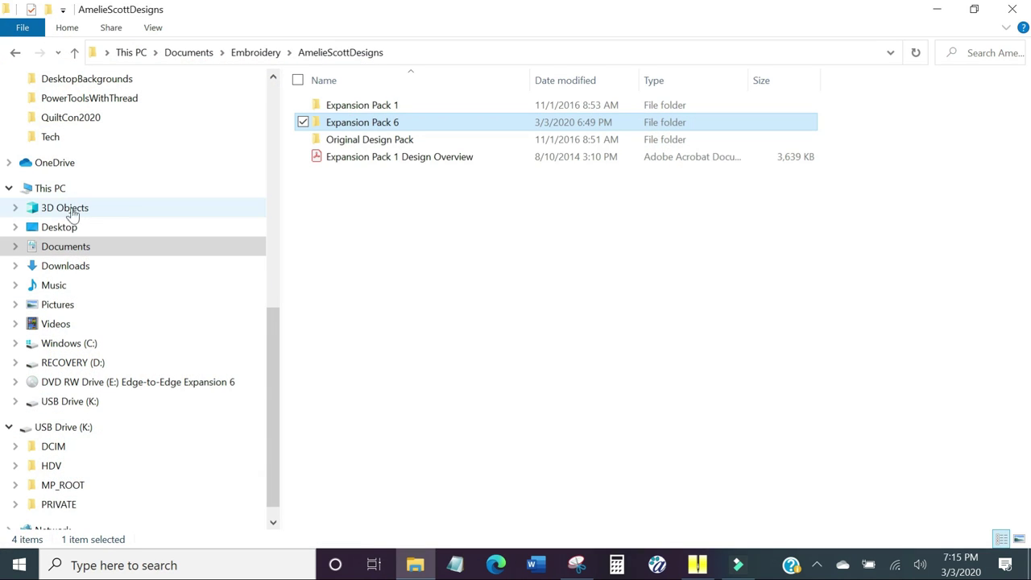
left_click(125, 382)
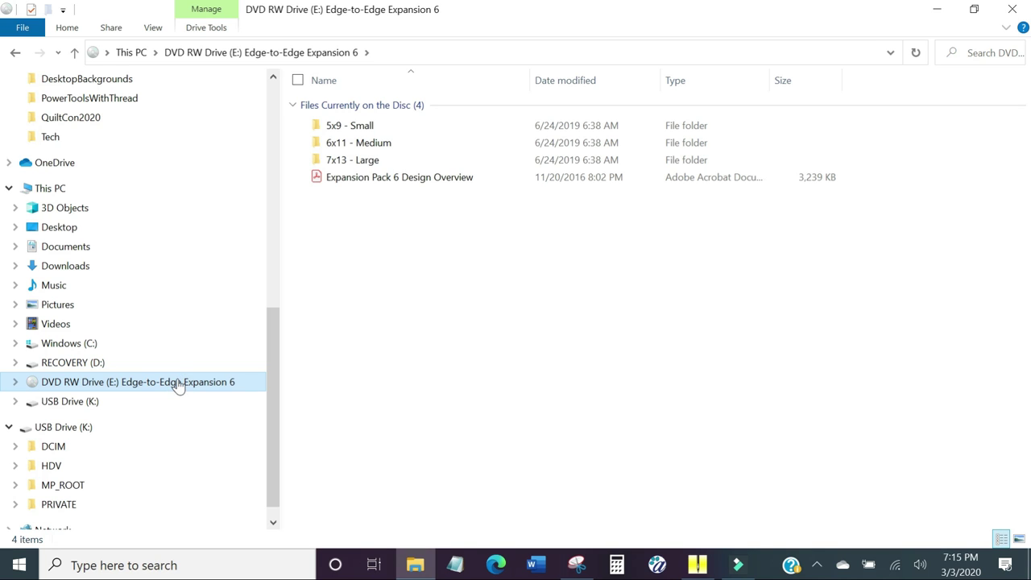
double_click(407, 126)
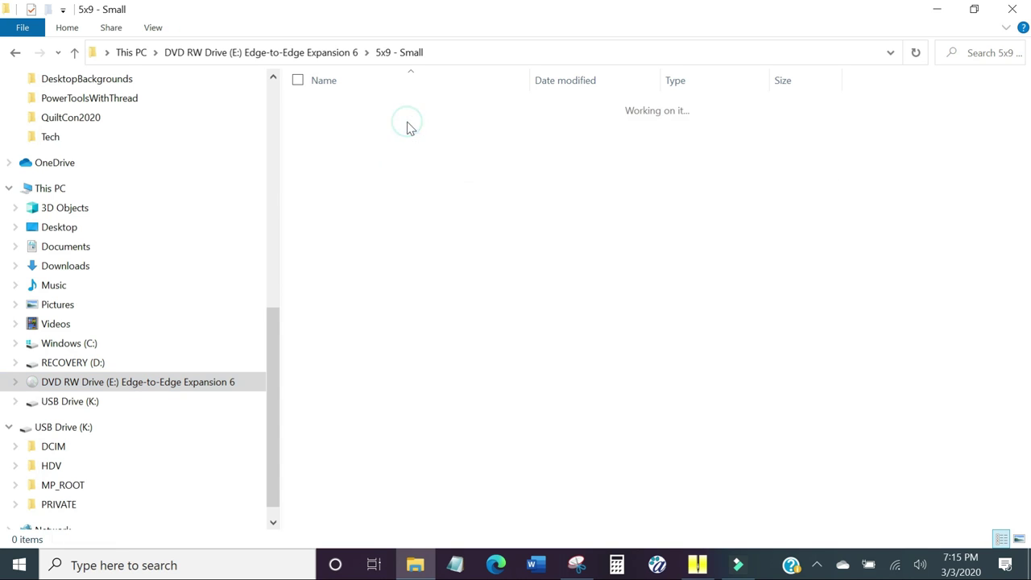
double_click(477, 161)
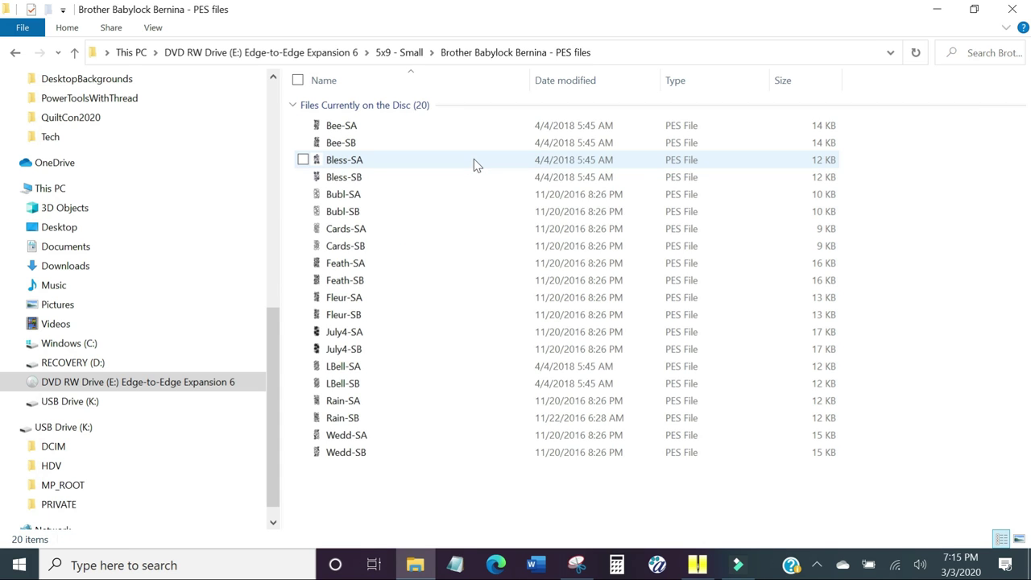
Select the Feath-SA and Feath-SB PES files on the disc and copy them
left_click(417, 269)
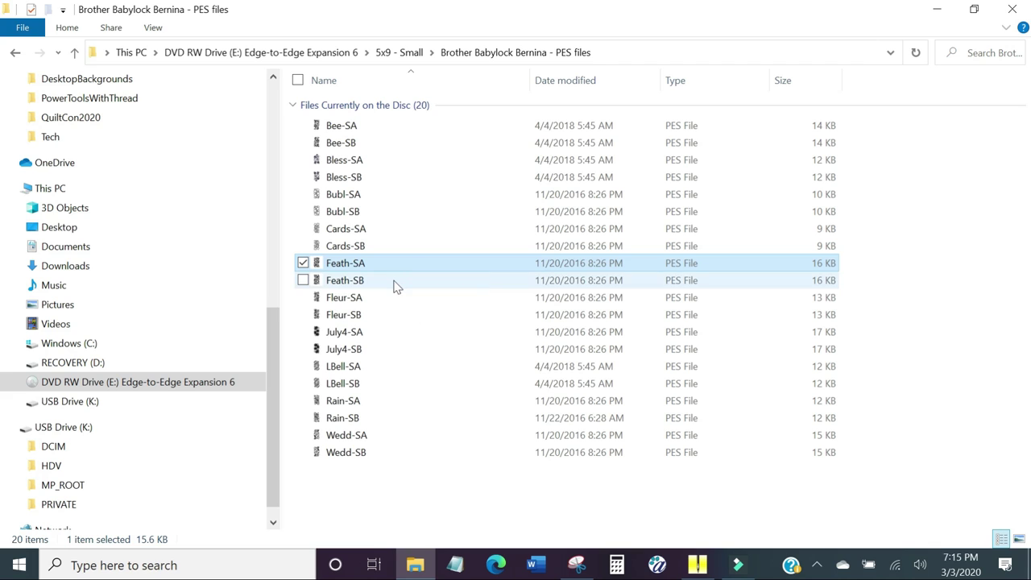
left_click(395, 286, "ctrl")
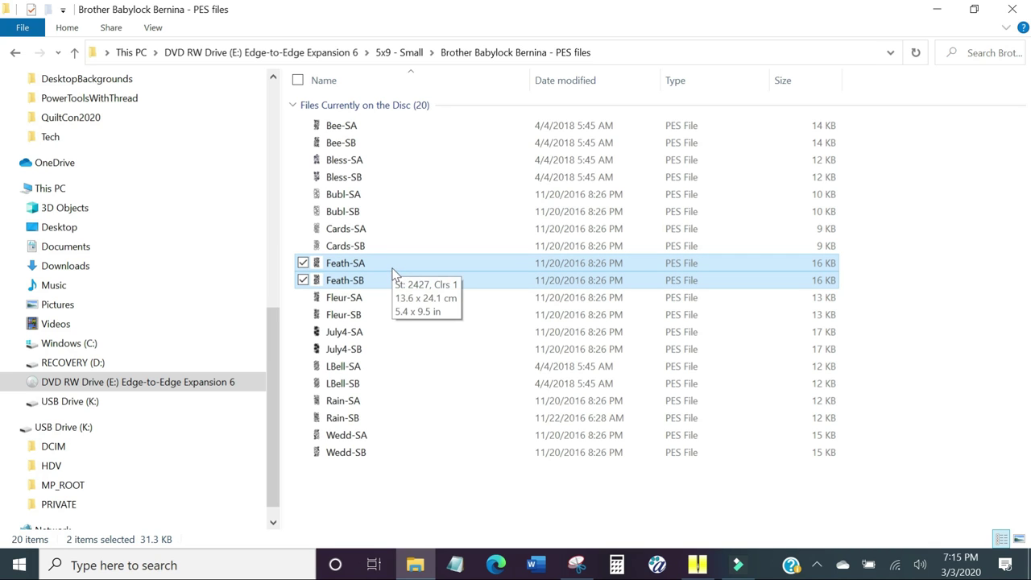
right_click(392, 271)
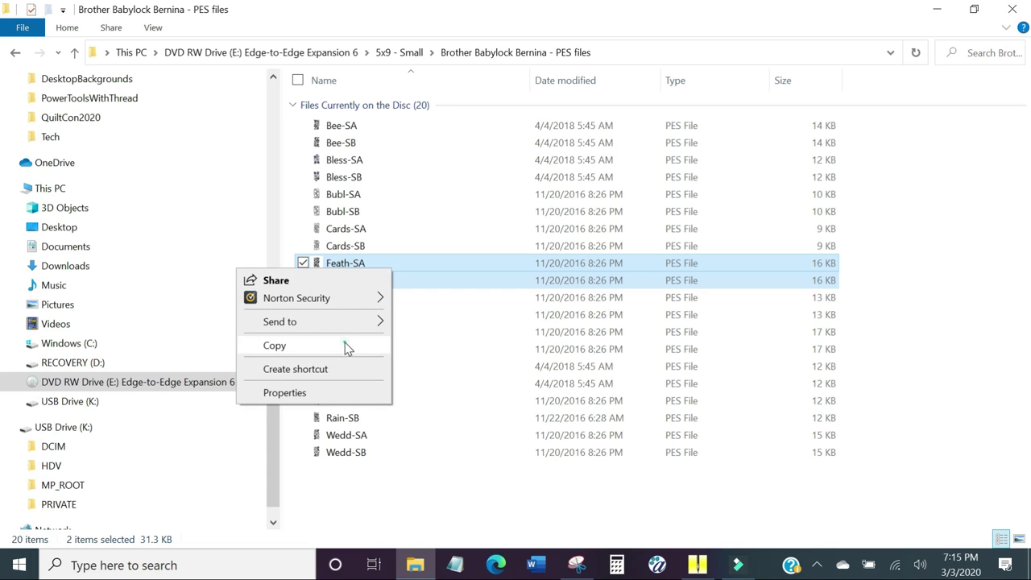
left_click(345, 344)
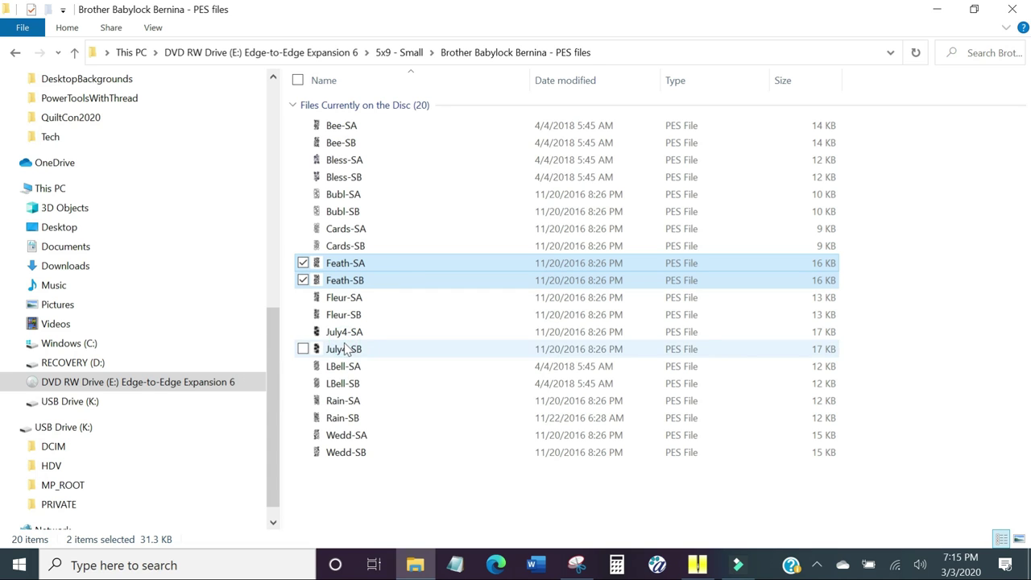
Paste the two Feath files copied from the disc into the root of USB Drive (K:) and deselect them
left_click(68, 429)
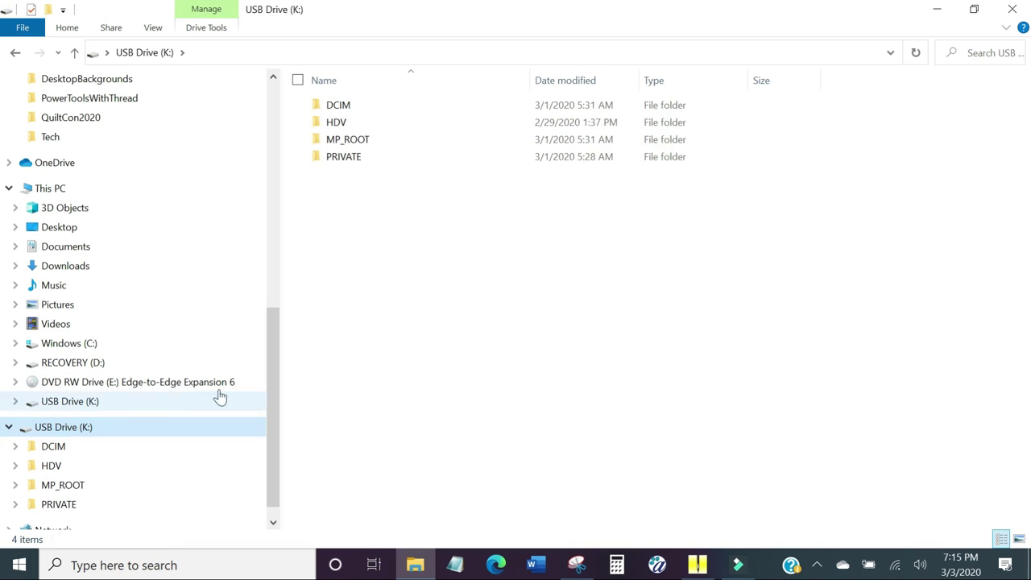
left_click(346, 233)
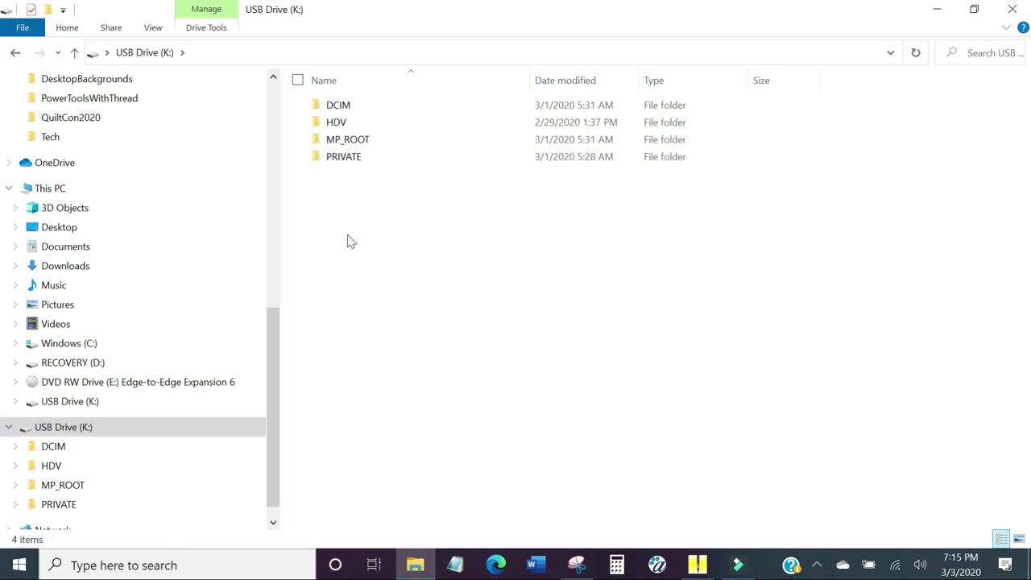
right_click(348, 211)
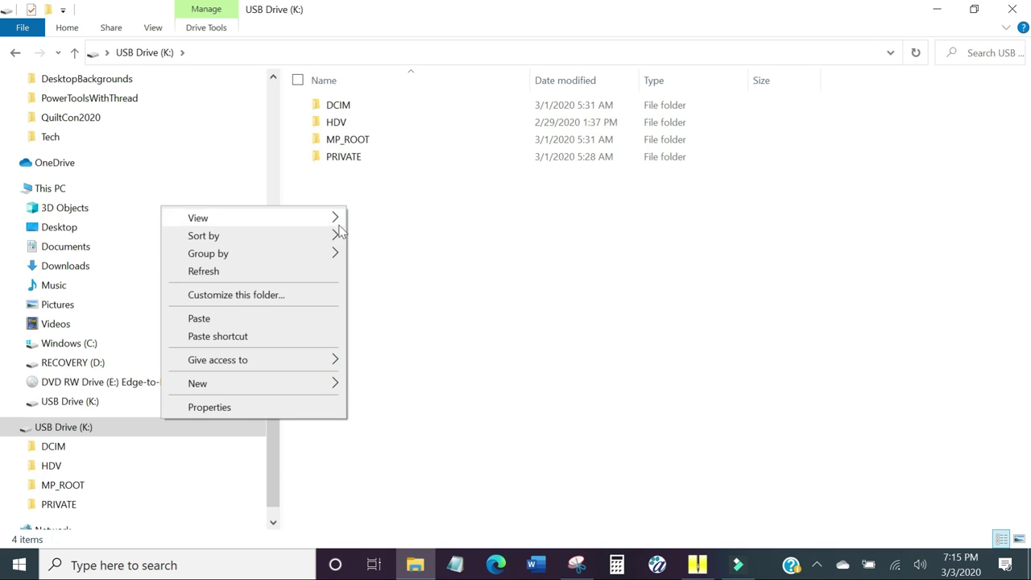
left_click(313, 319)
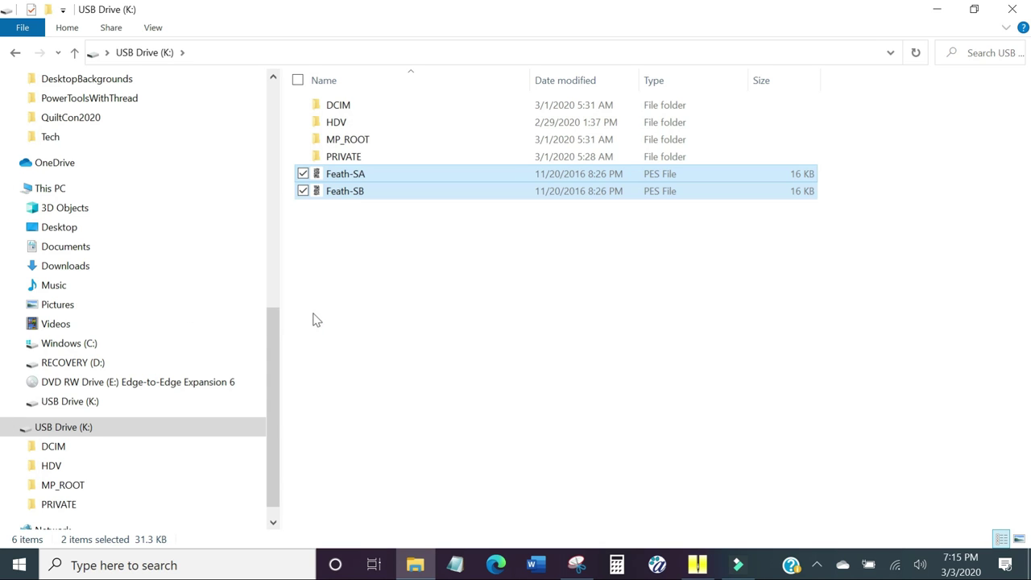
left_click(433, 280)
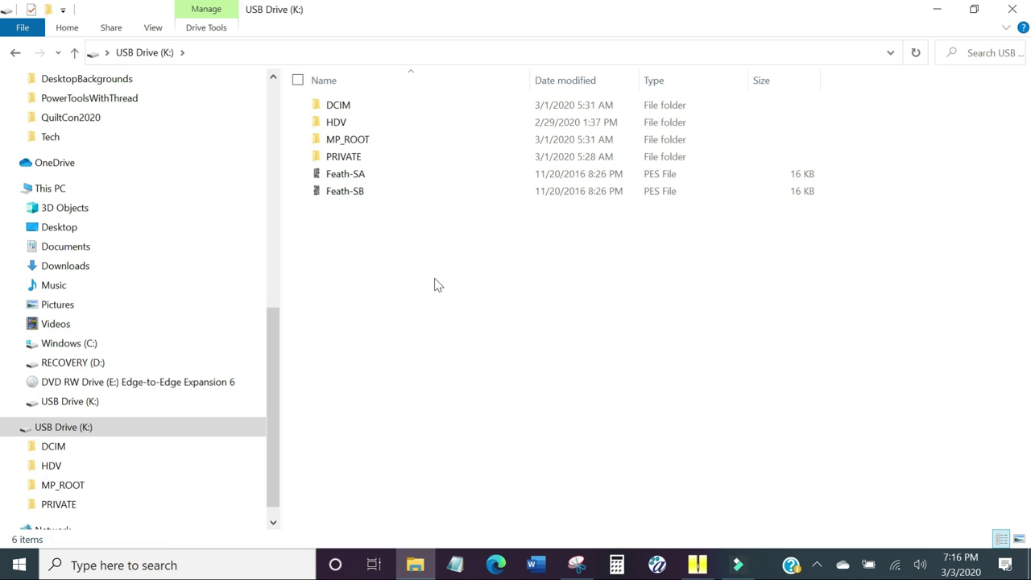